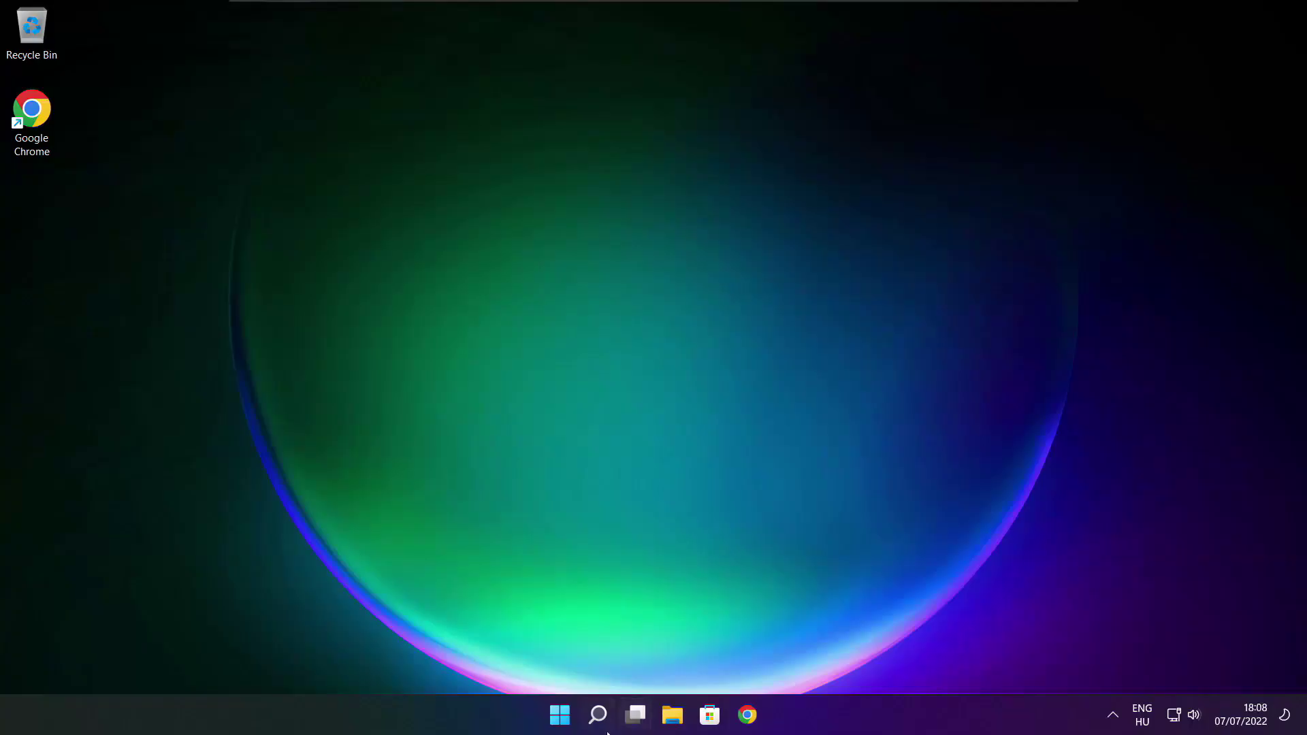
Search Windows for 'device manager' and launch Device Manager from the results
click(598, 715)
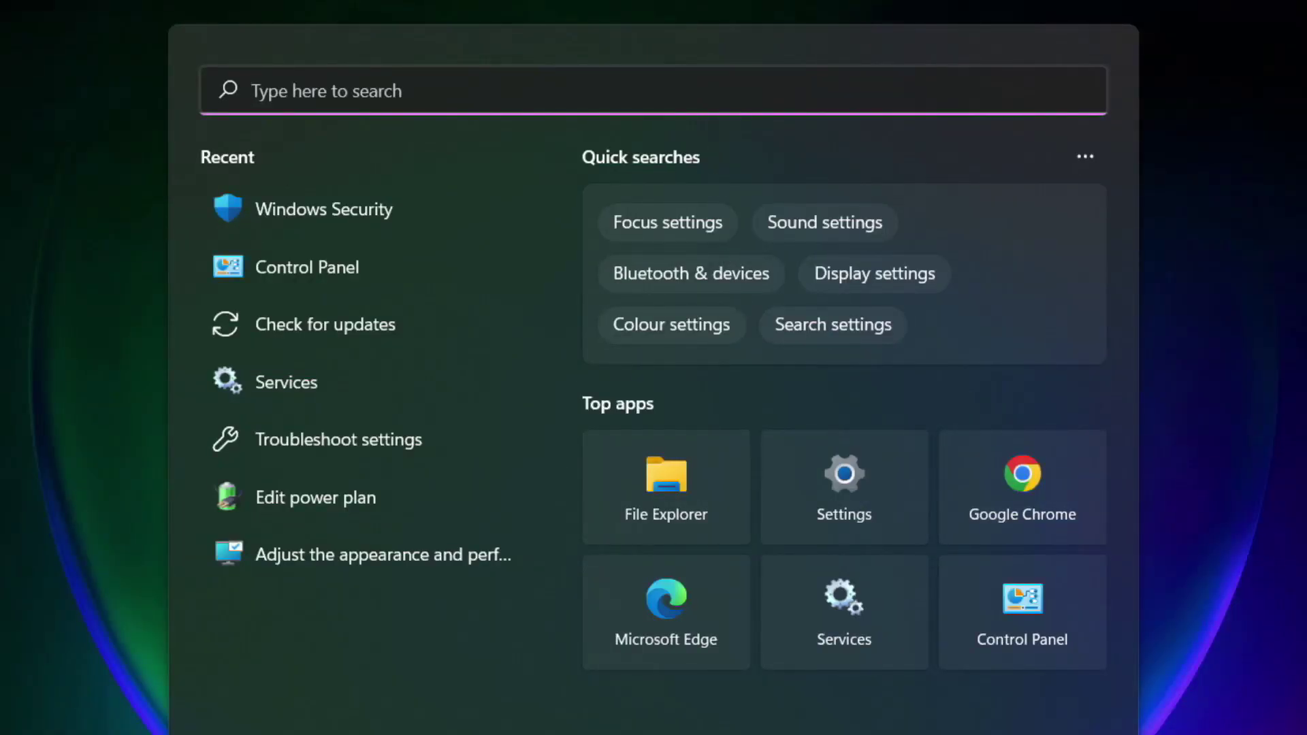
text(dev)
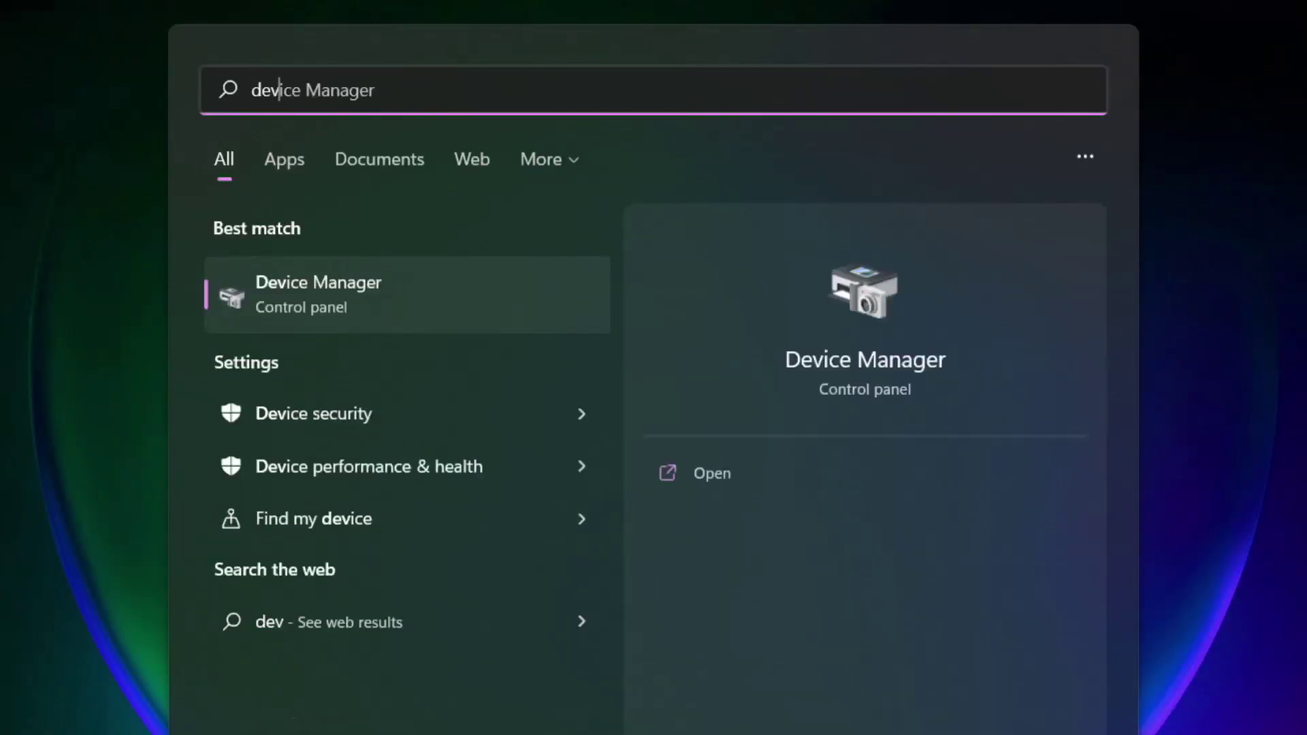
text(ice man)
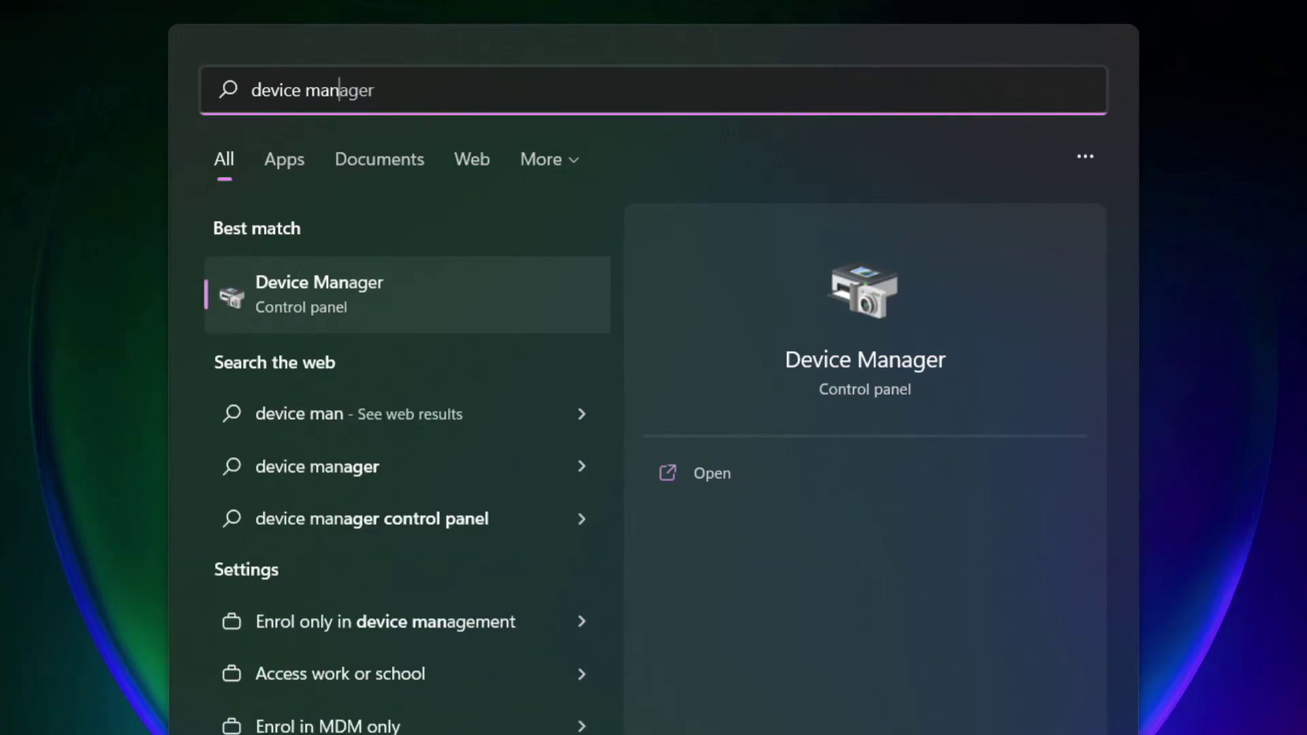
text(ager)
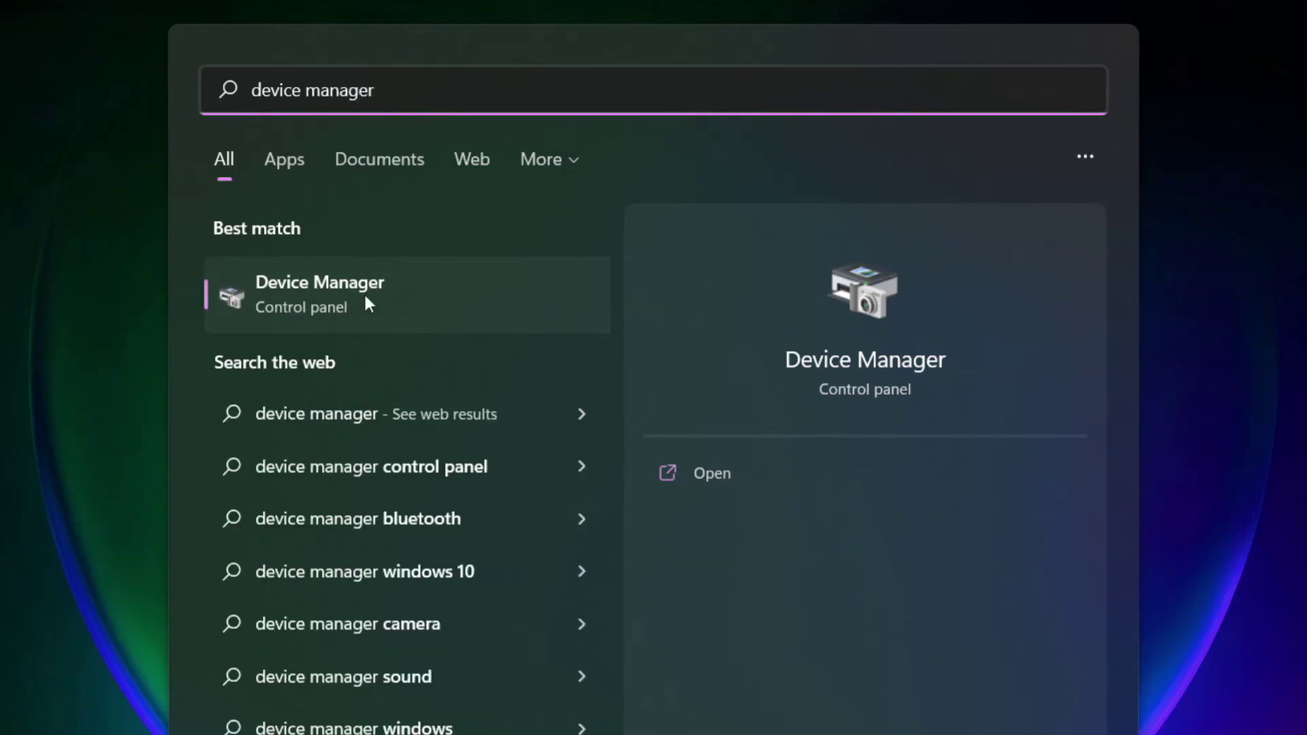
click(480, 300)
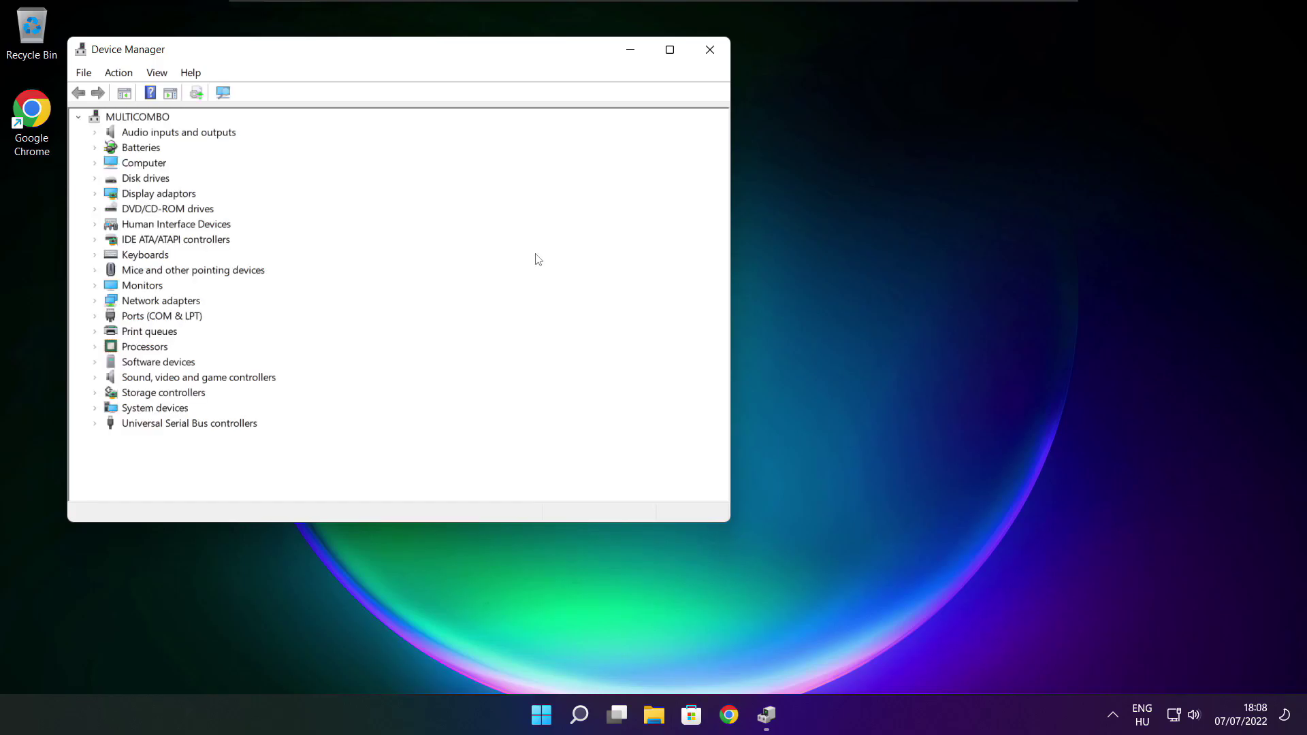
Maximize Device Manager and bring up the context menu for VMware SVGA 3D under Display adaptors
click(670, 51)
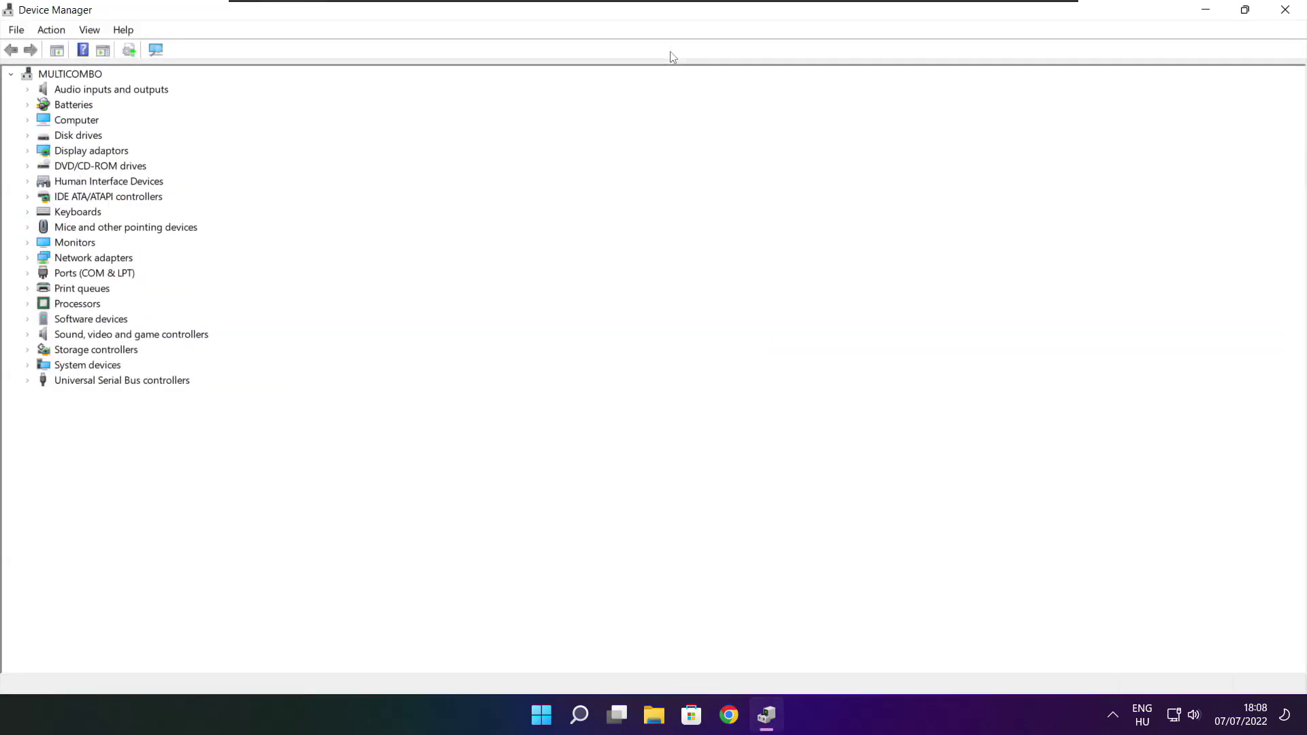
click(58, 151)
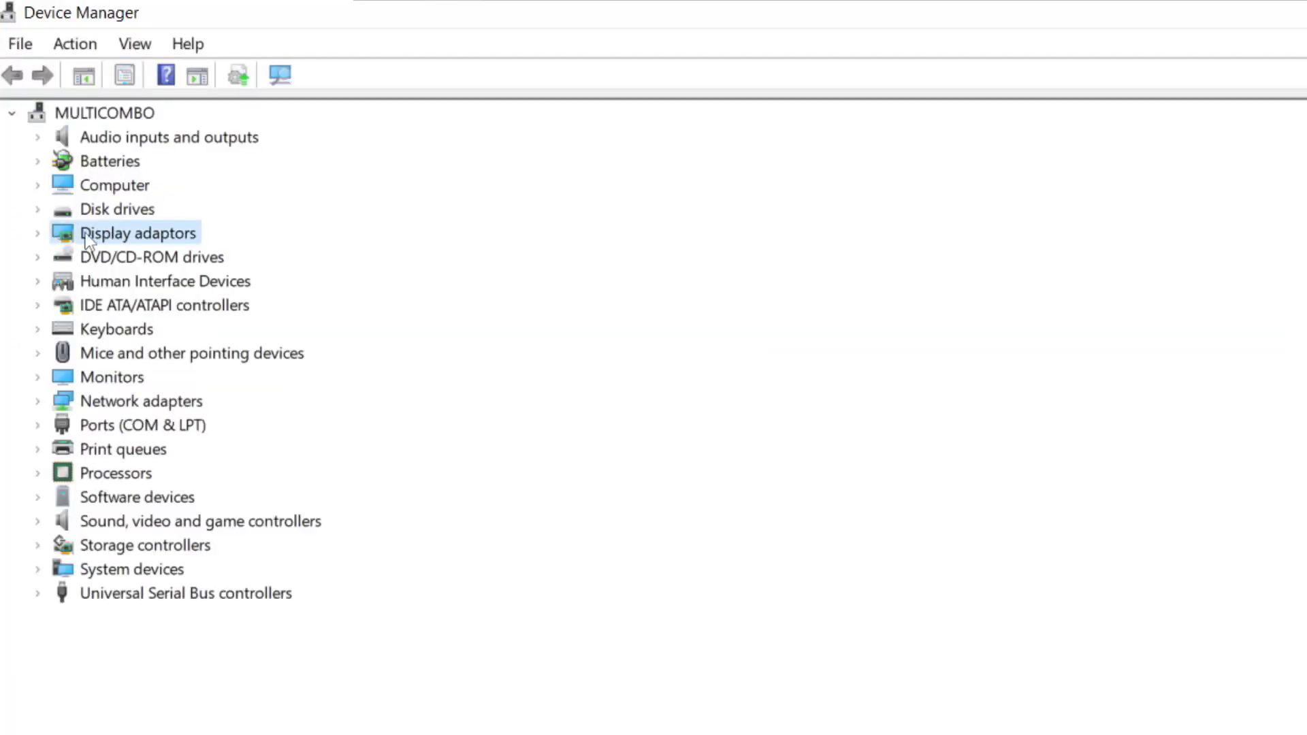
click(38, 234)
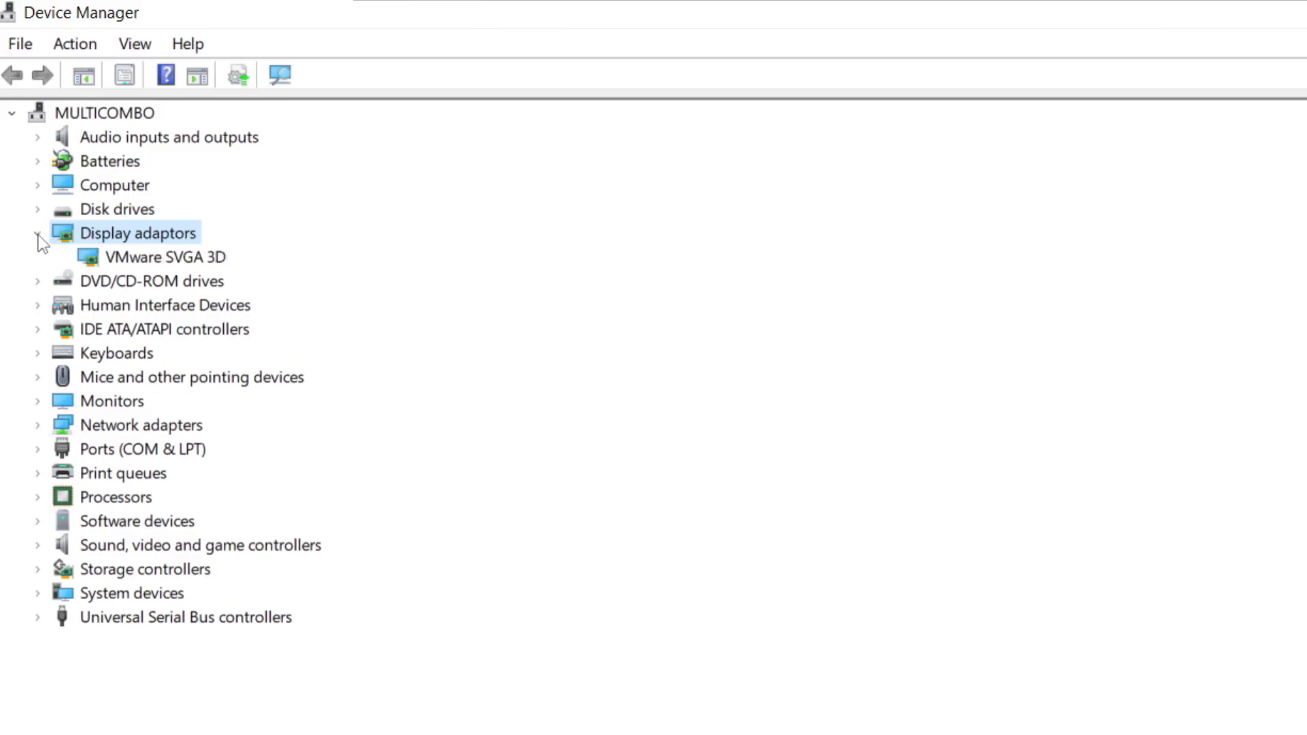
click(99, 262)
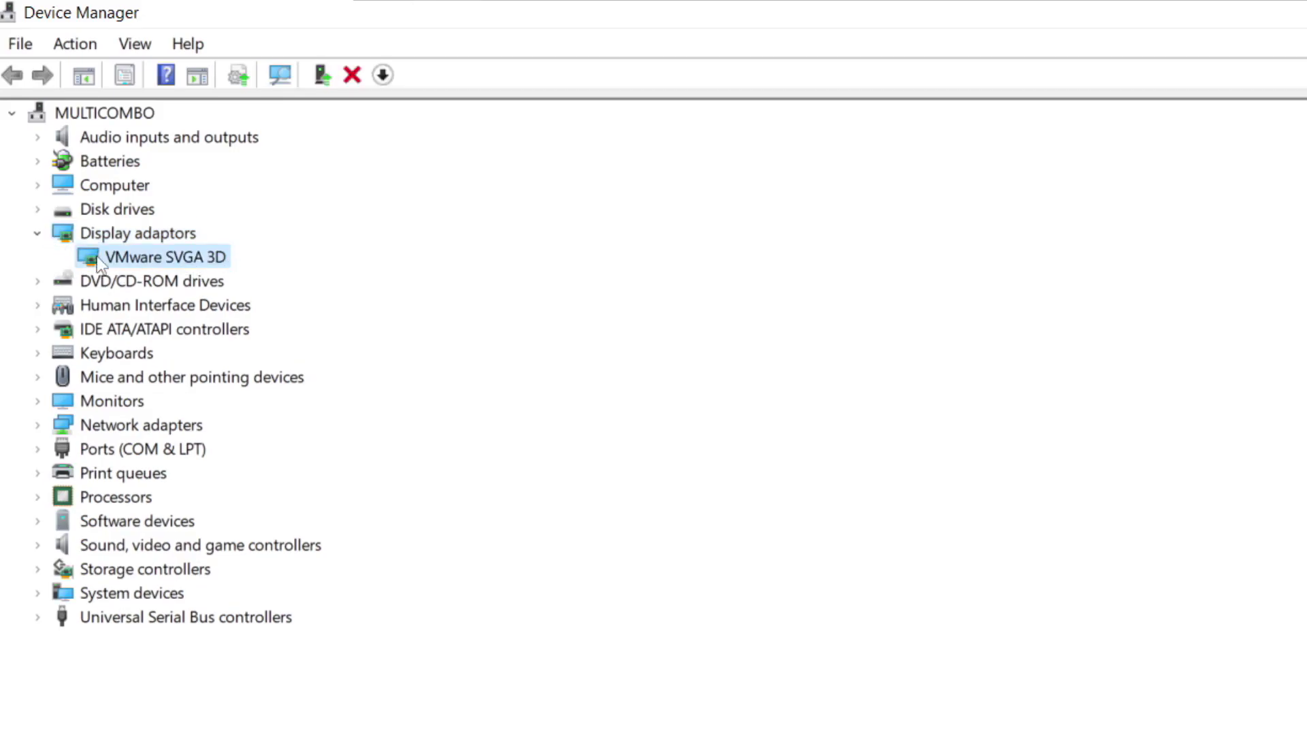
right_click(142, 262)
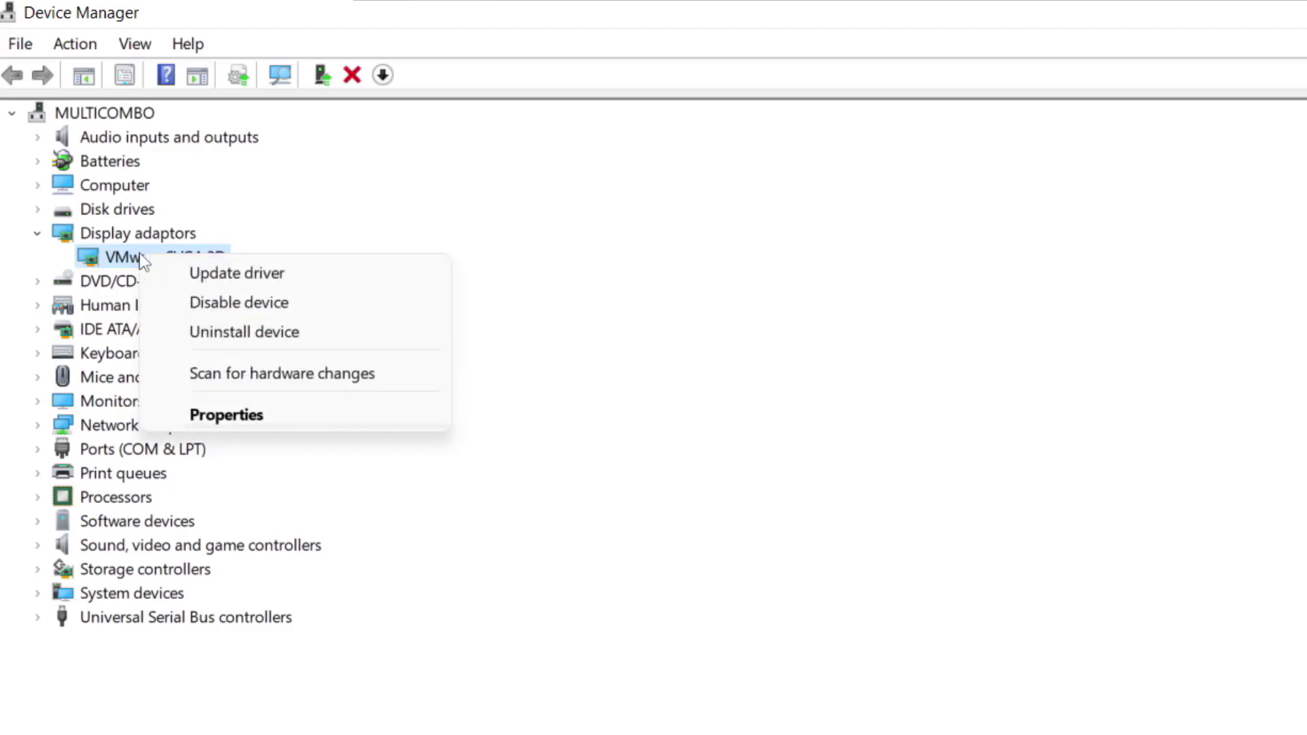
Auto-search for a VMware SVGA 3D driver update and close the 'best driver installed' result
click(292, 273)
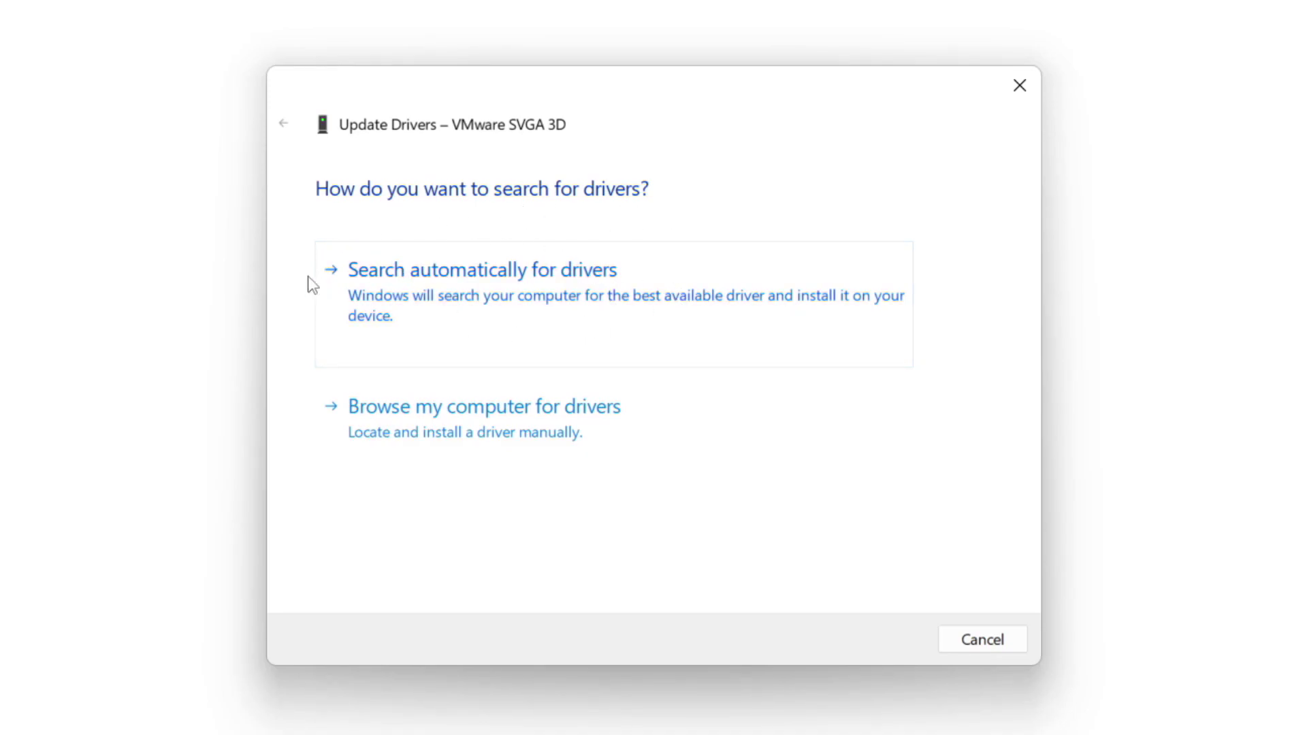
click(576, 308)
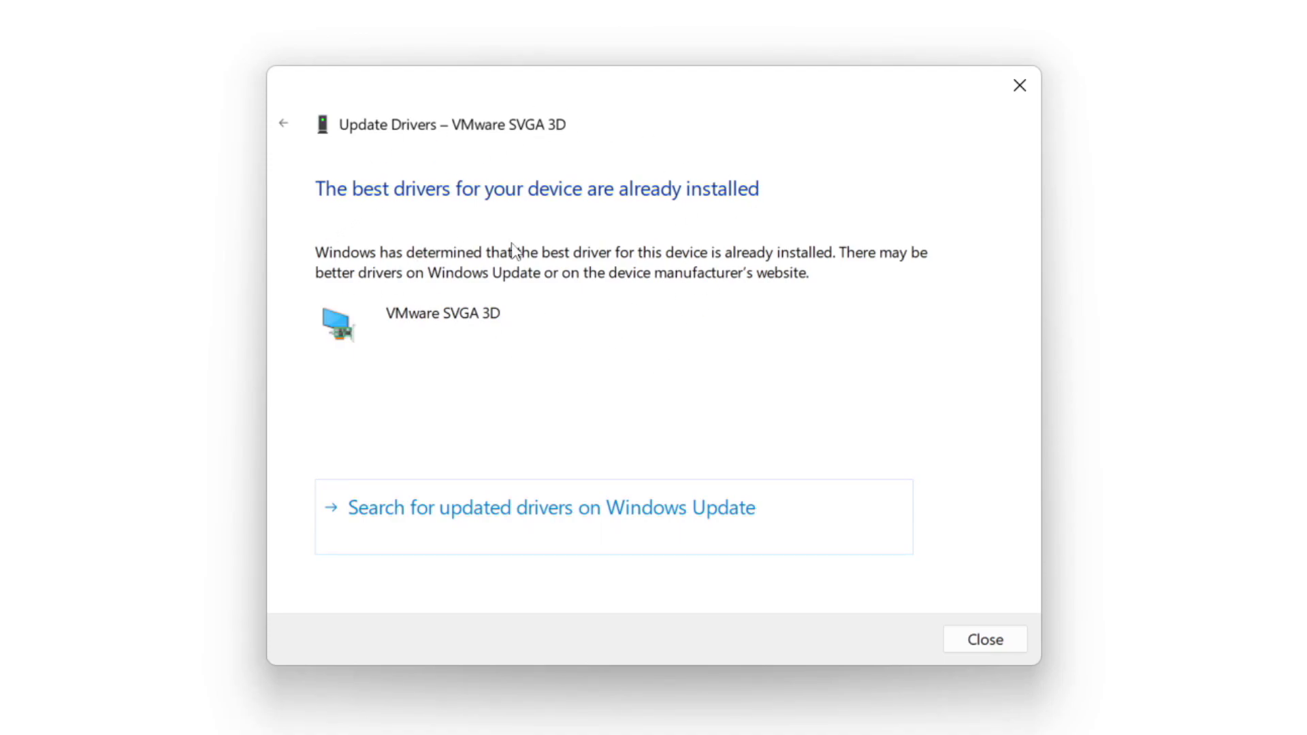
click(983, 640)
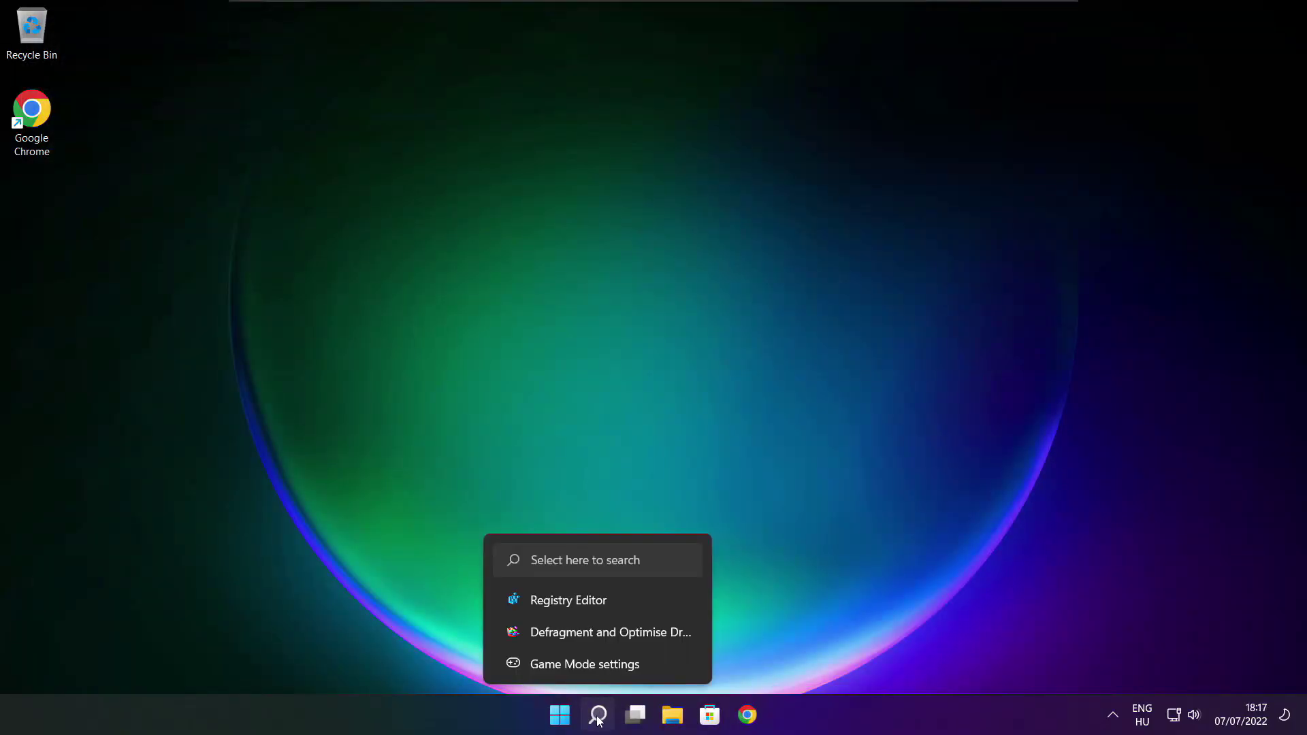
Search Windows for 'updates' and open the Windows Update settings page
click(598, 720)
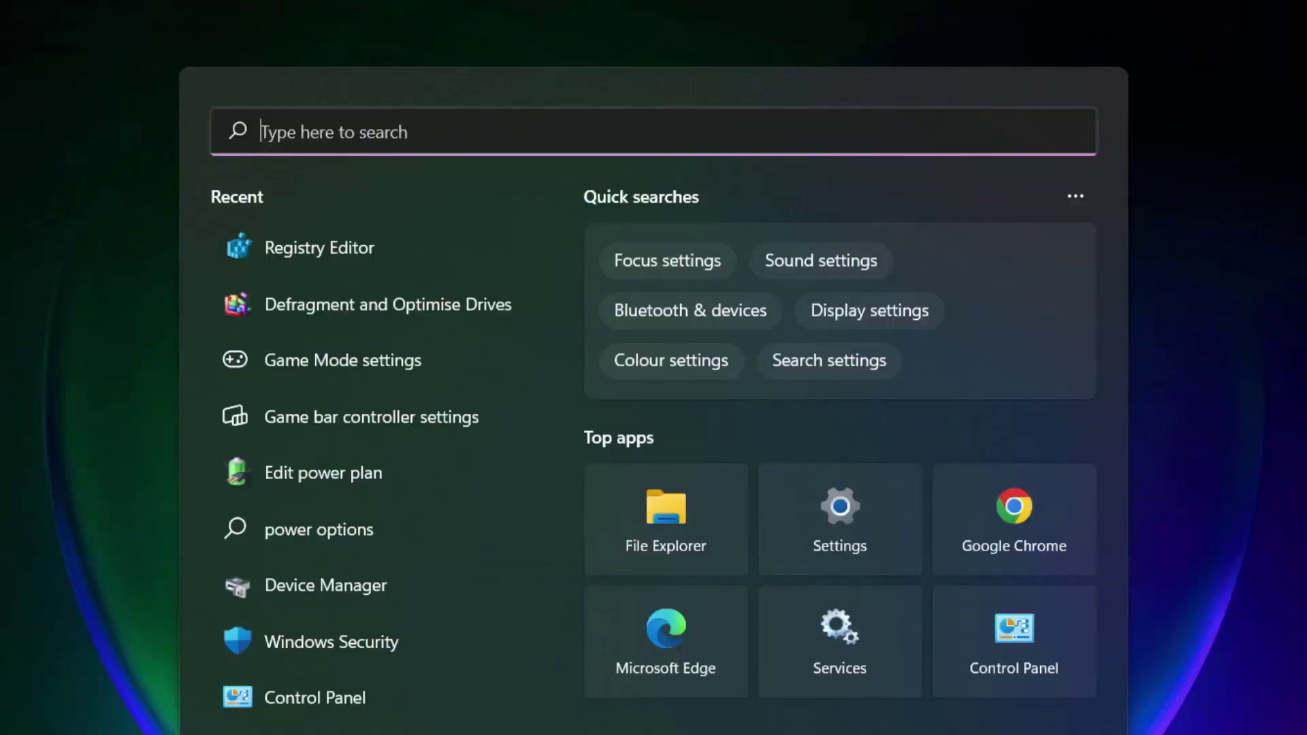
text(update)
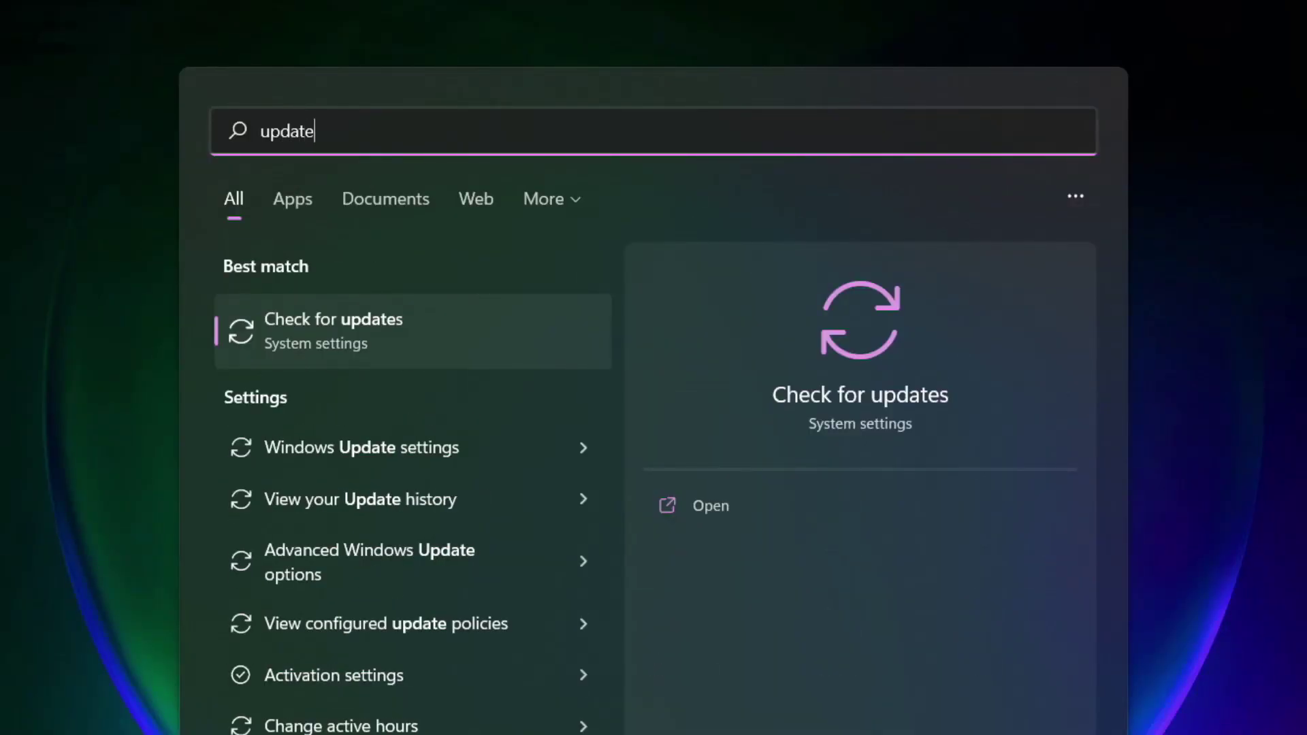
text(s)
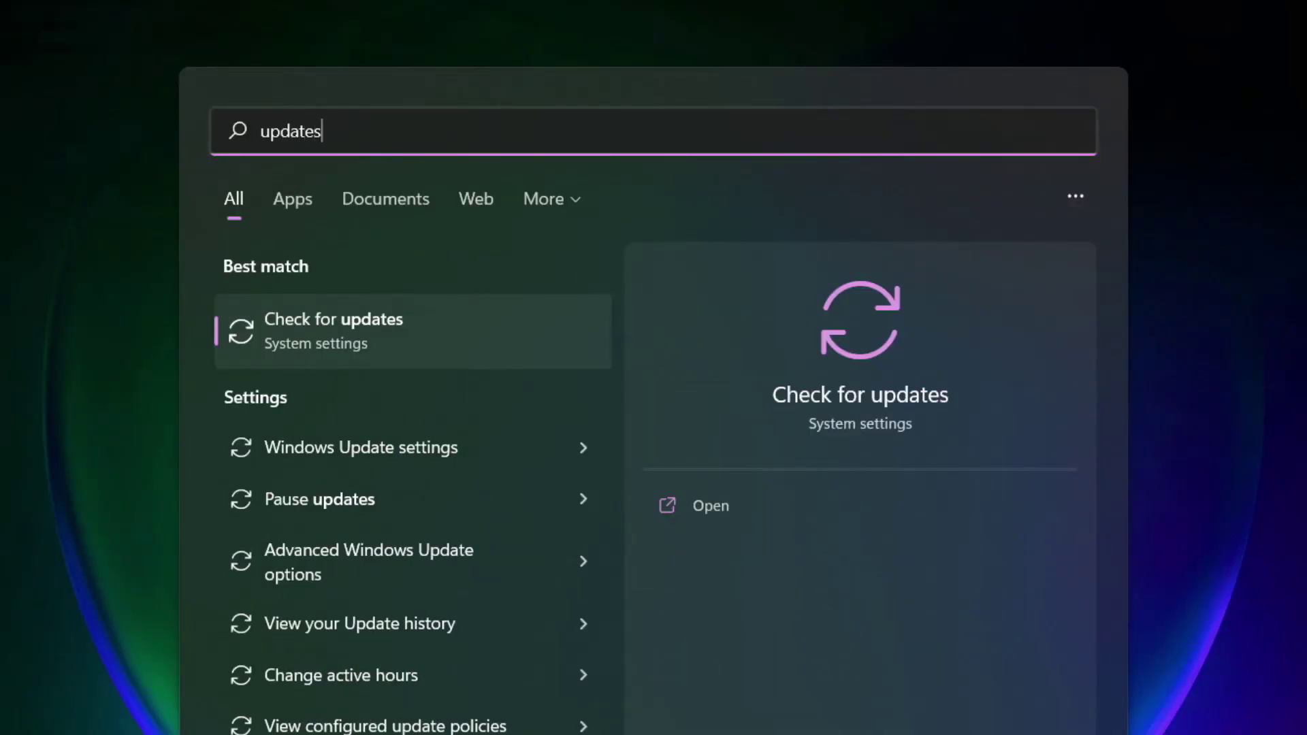
click(397, 337)
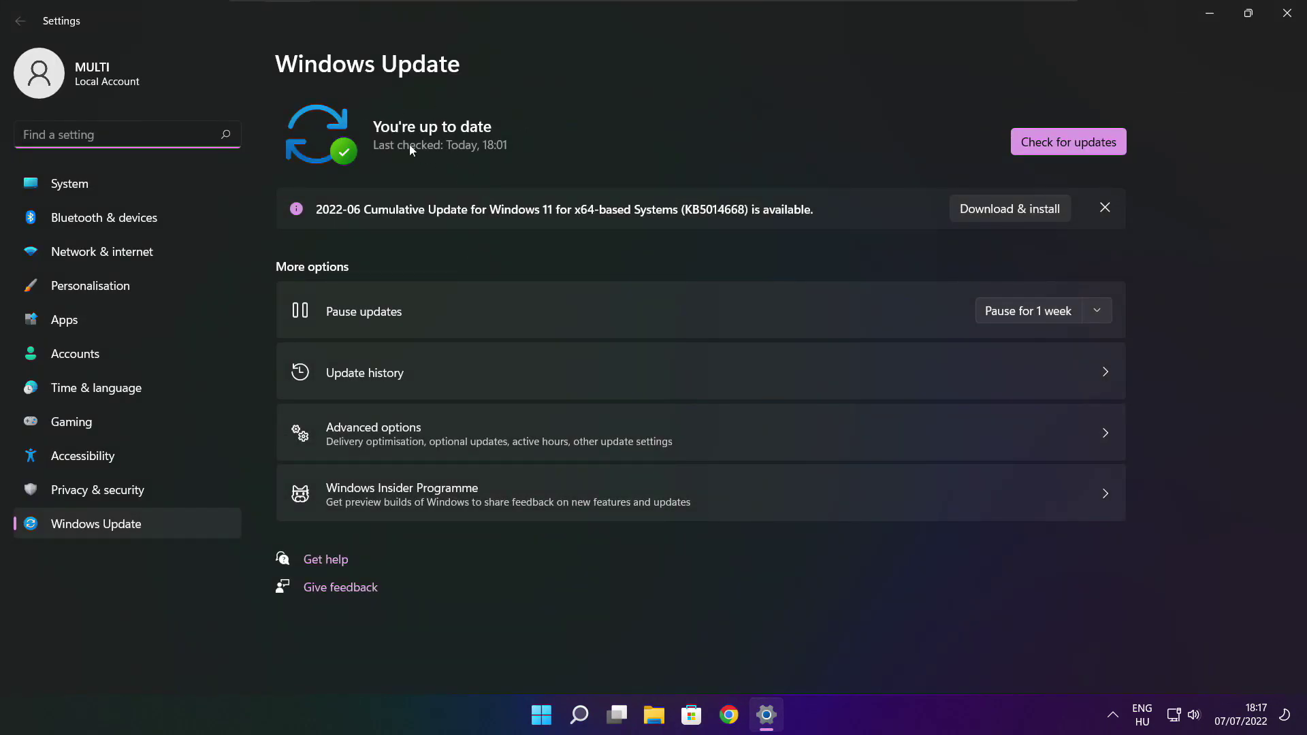
Run a Windows Update check, then close Settings once it finishes
click(1067, 141)
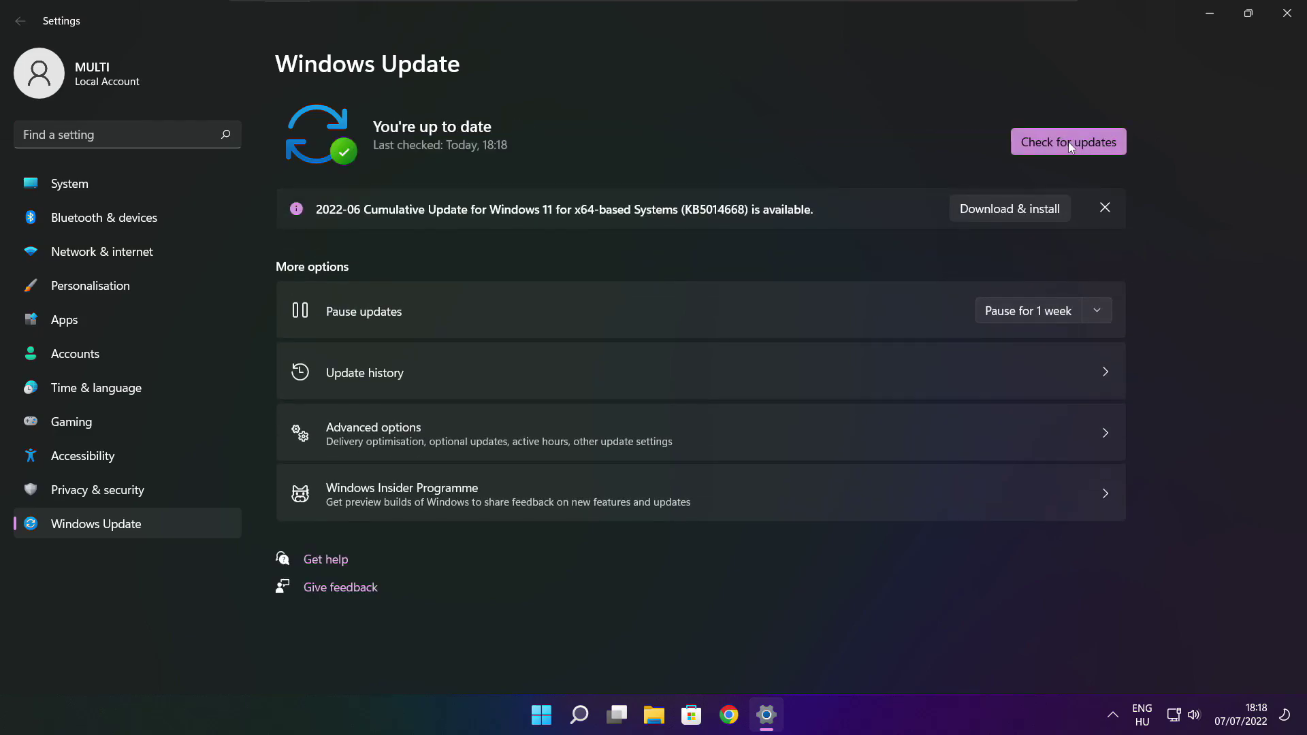
click(1286, 17)
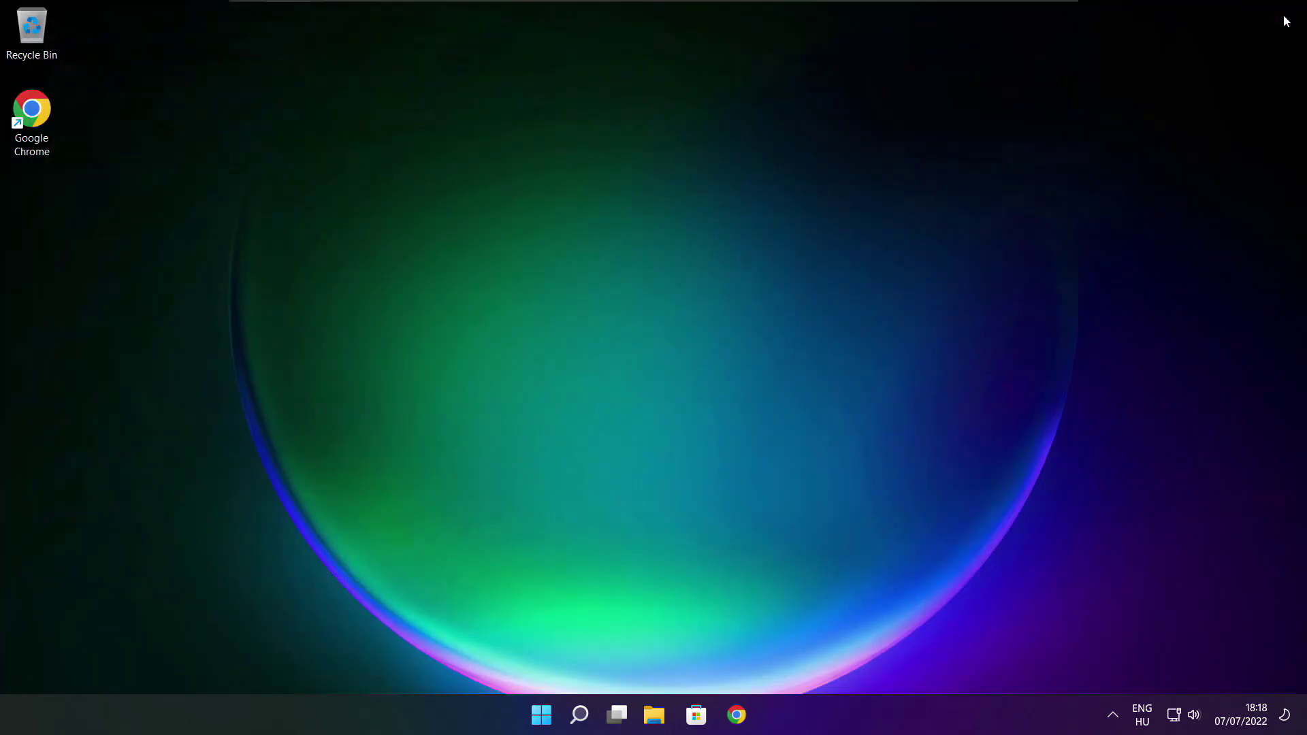
In Chrome, download dxwebsetup.exe from the DirectX End-User Runtime Web Installer page
click(747, 718)
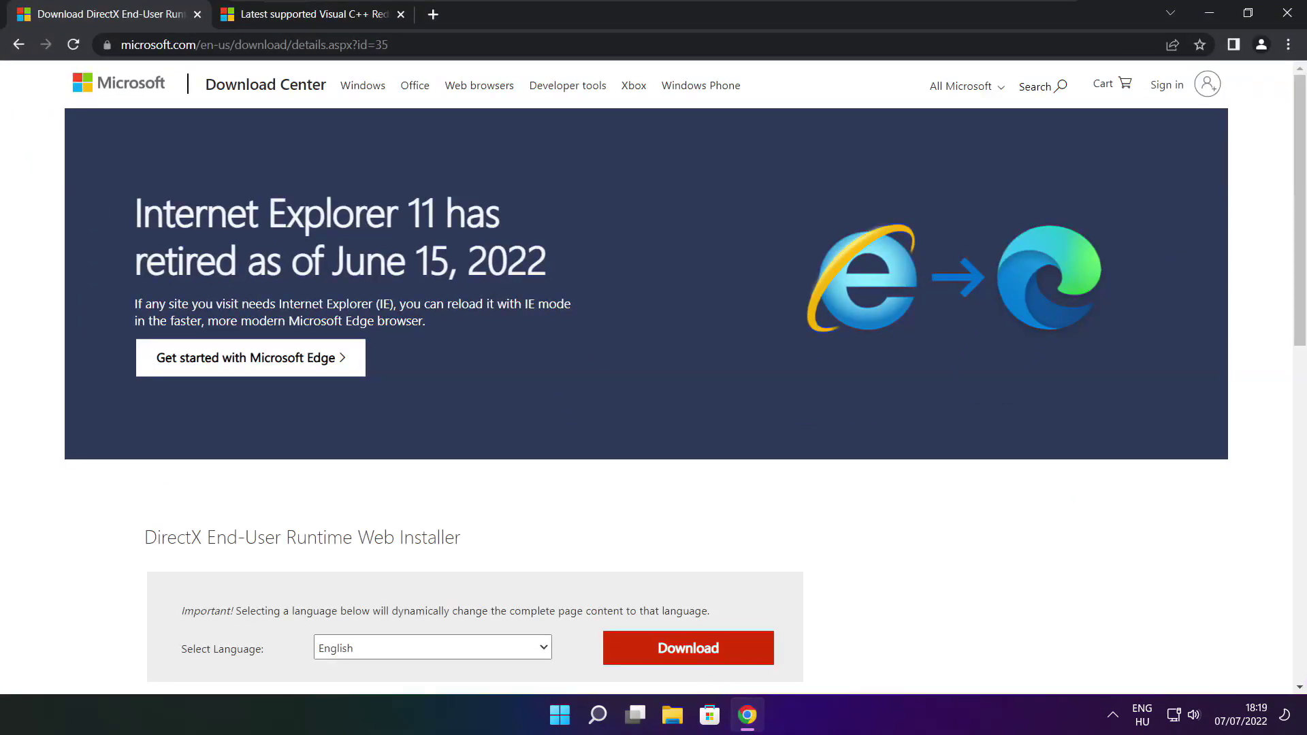
key(ctrl+l)
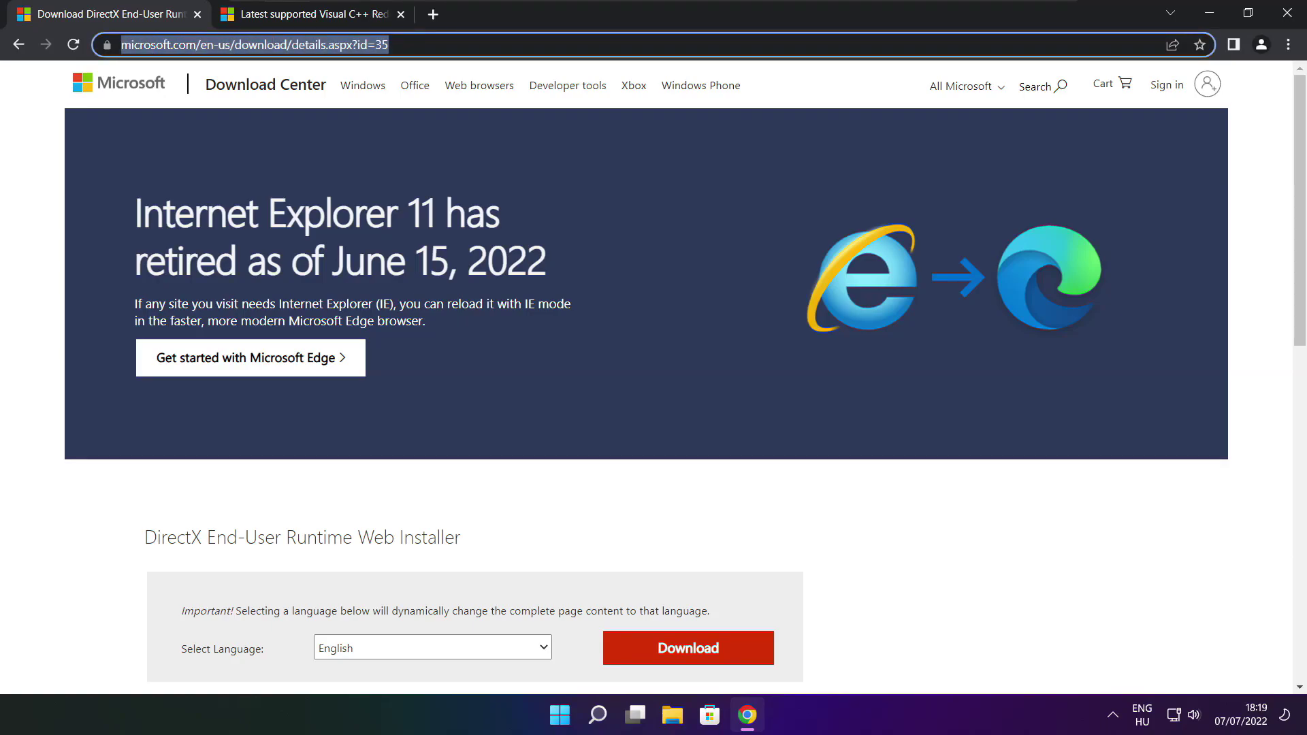
key(End)
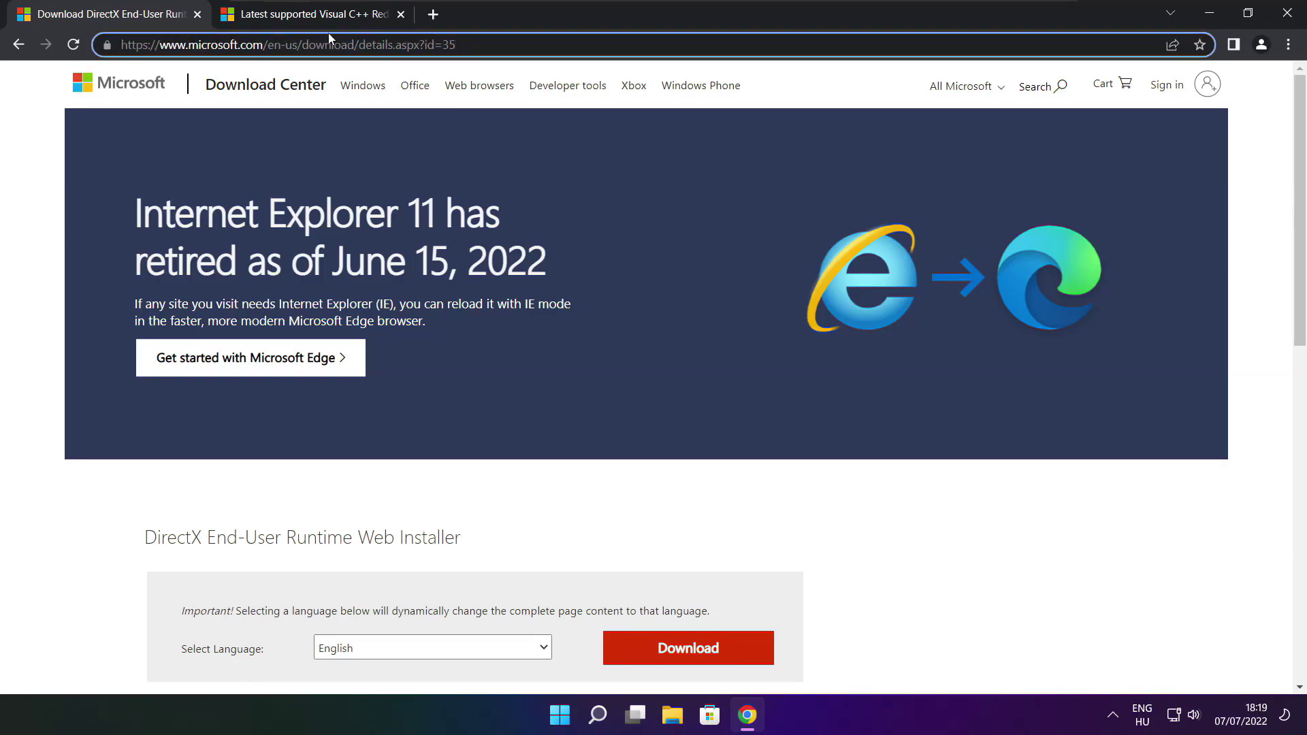
click(469, 492)
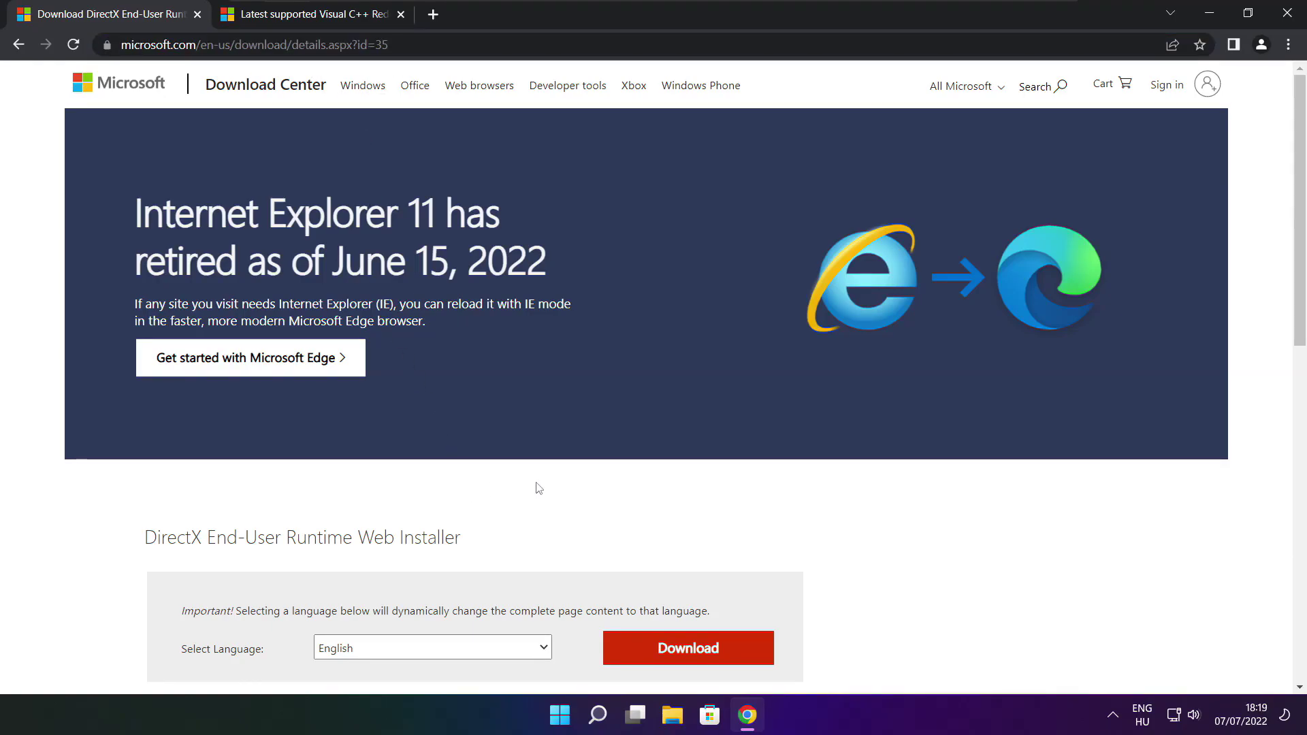
scroll(484, 285, down, 3)
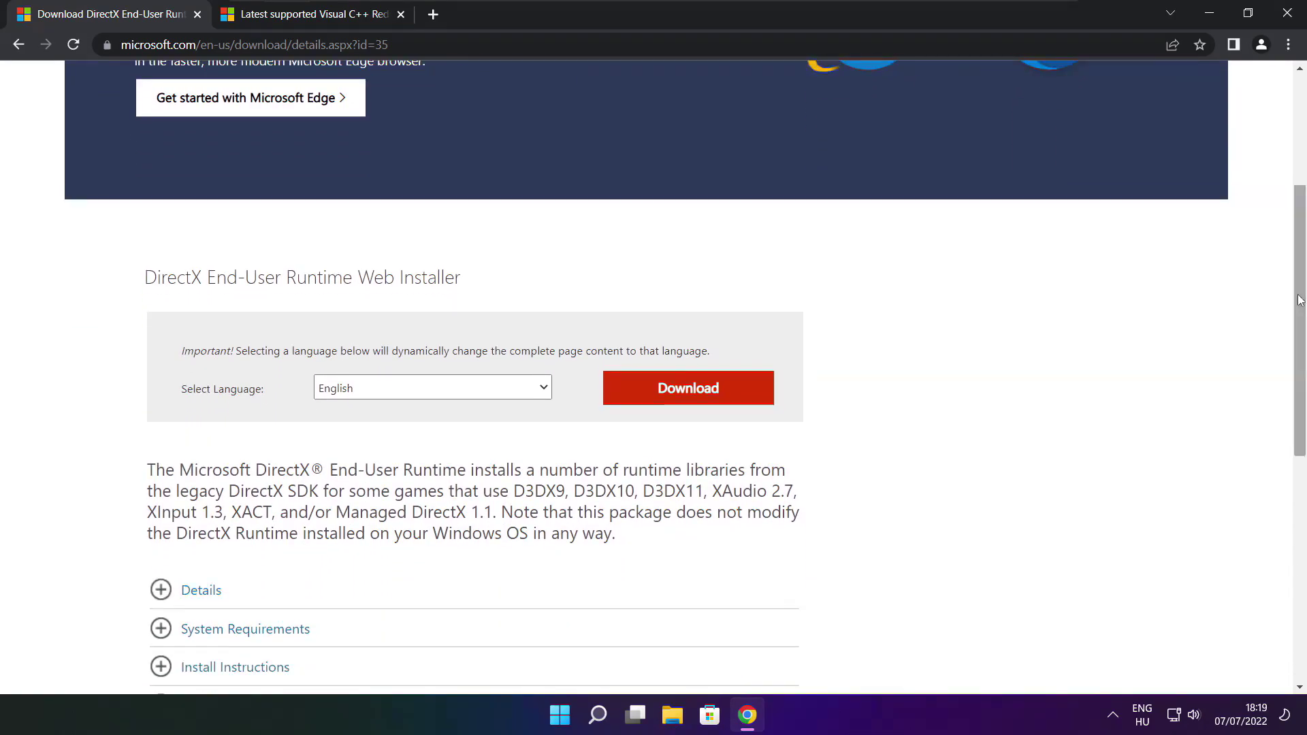
drag(484, 284, 556, 289)
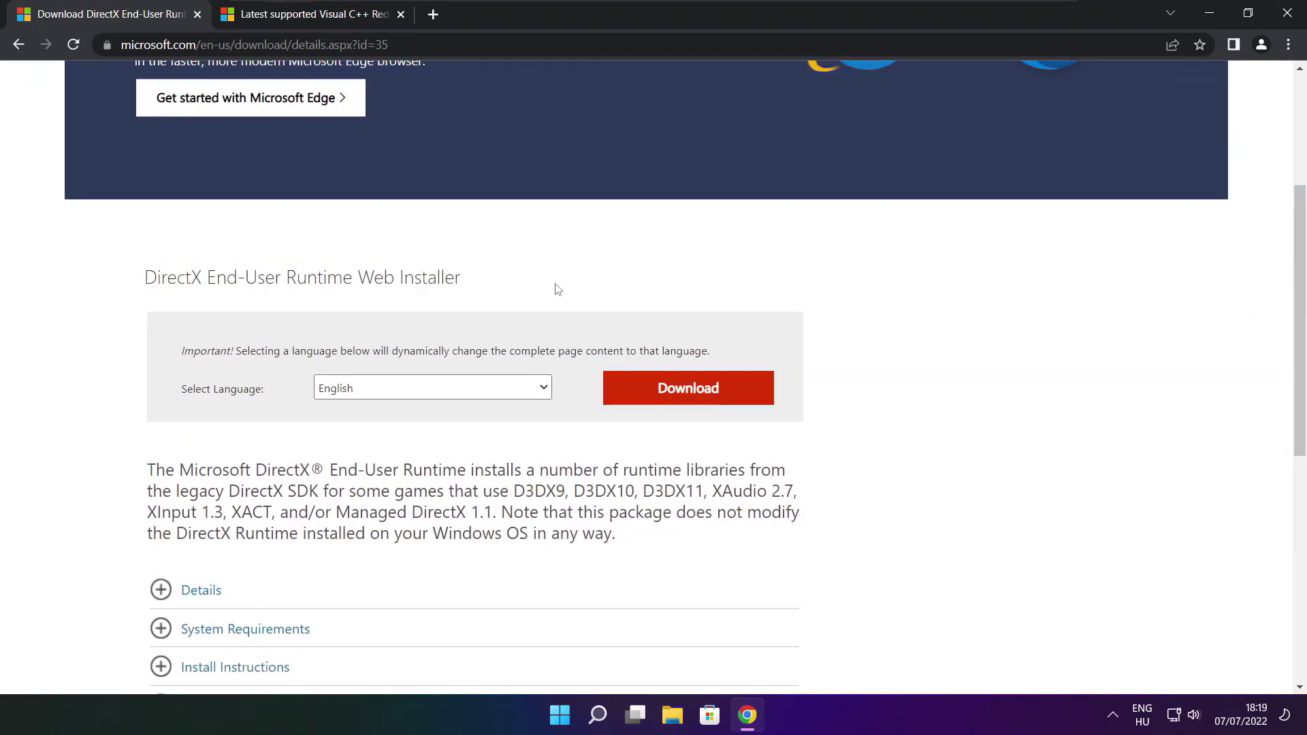
click(708, 393)
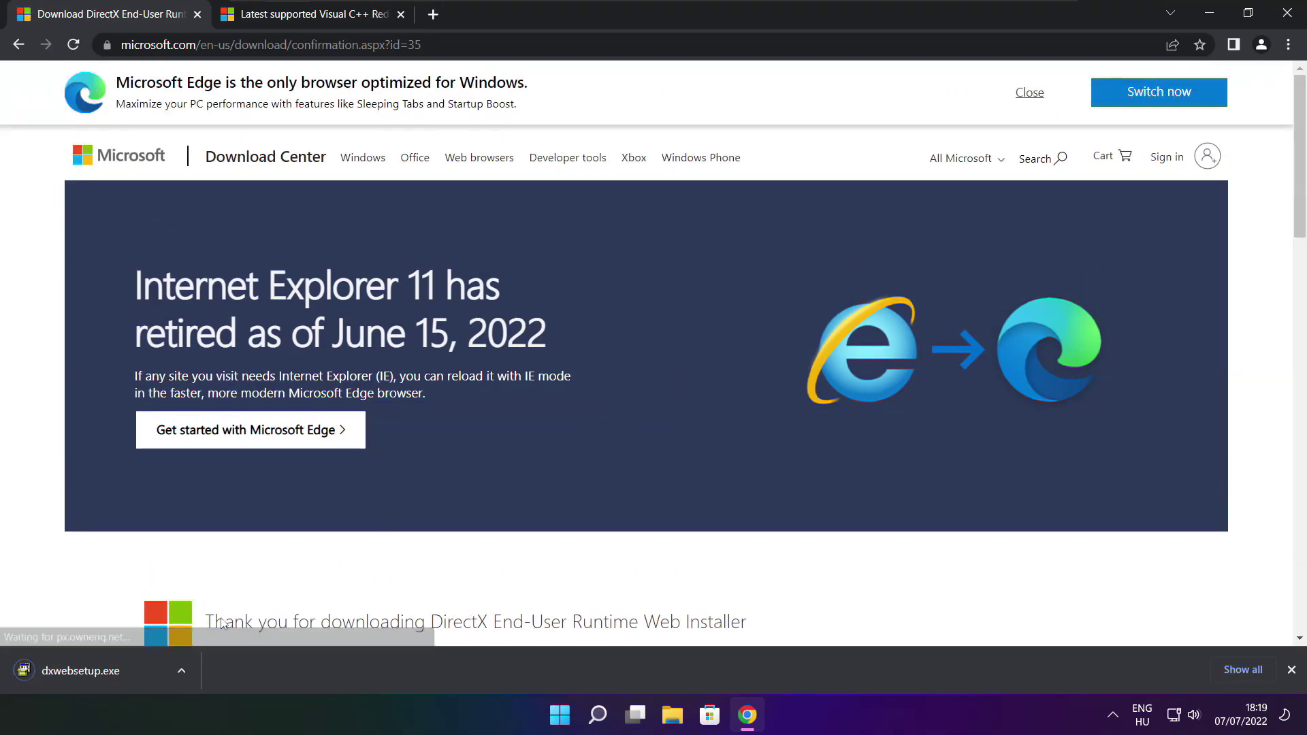
Run dxwebsetup.exe, accept the licence, skip the Bing Bar, and install the DirectX runtime
click(123, 671)
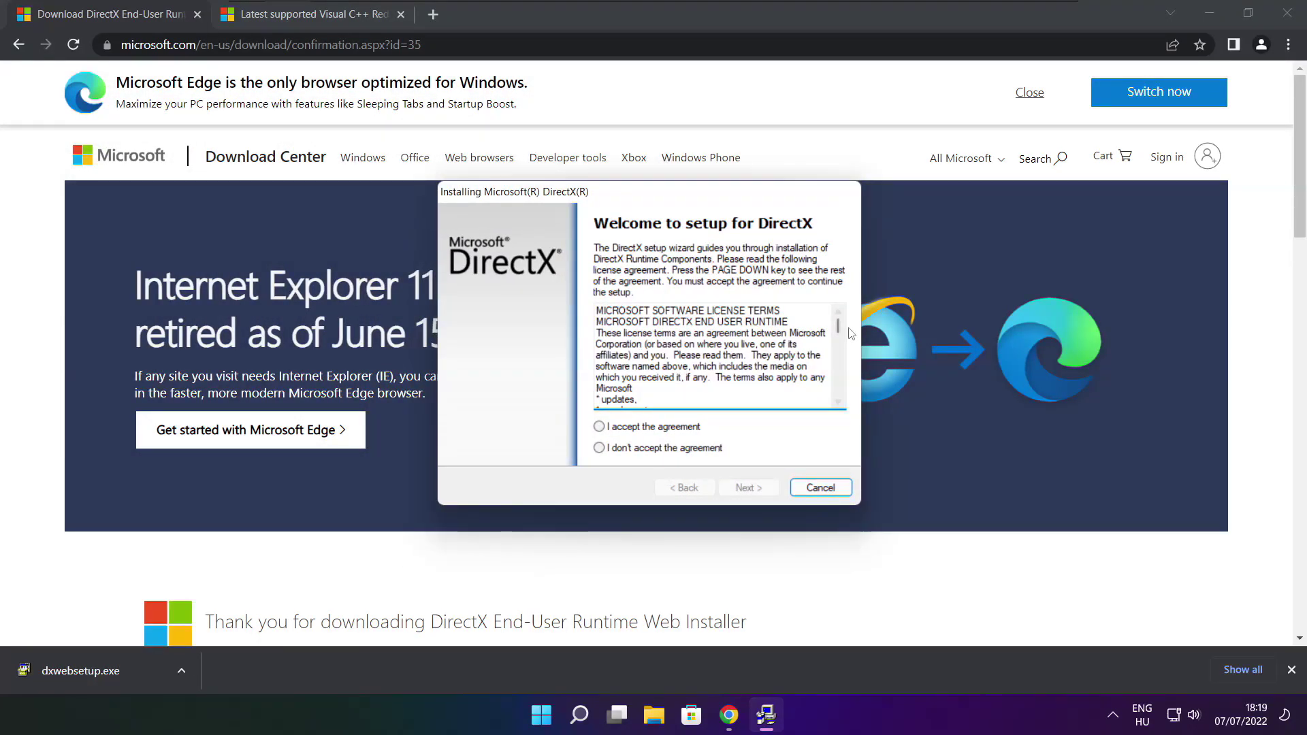
scroll(839, 331, down, 15)
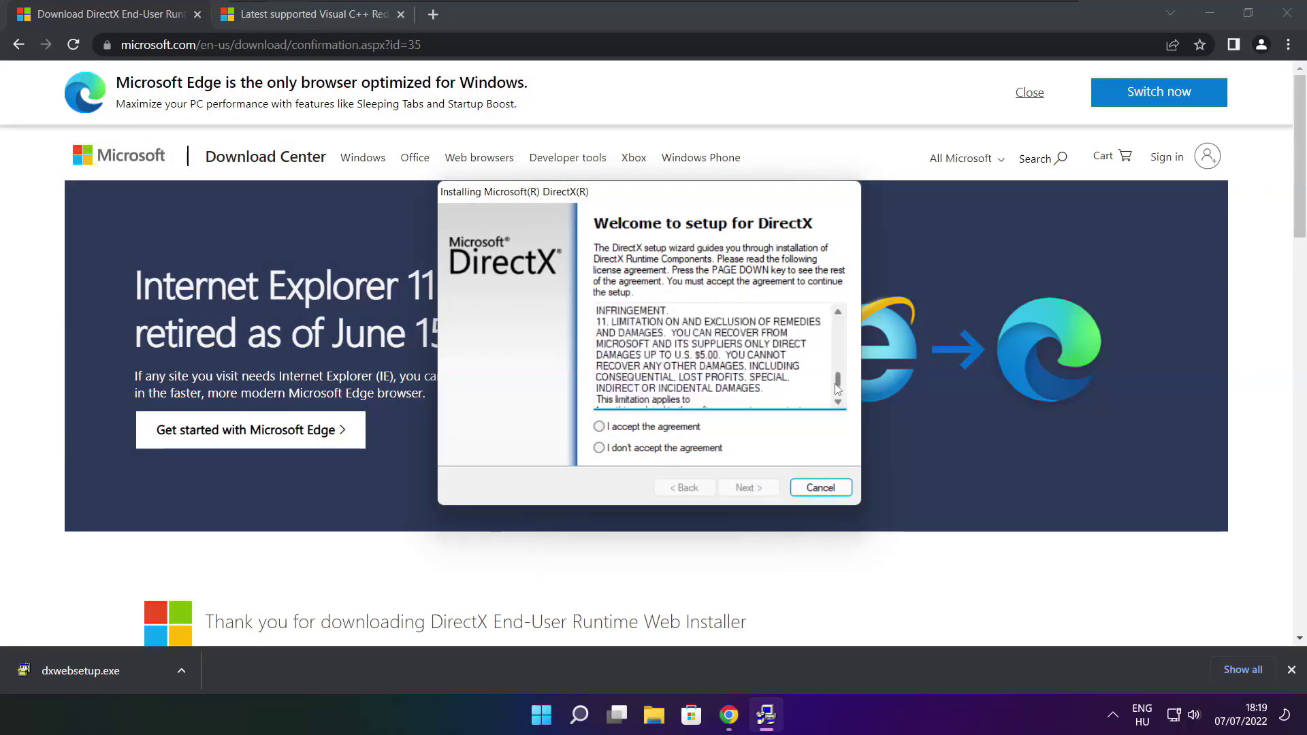
click(623, 427)
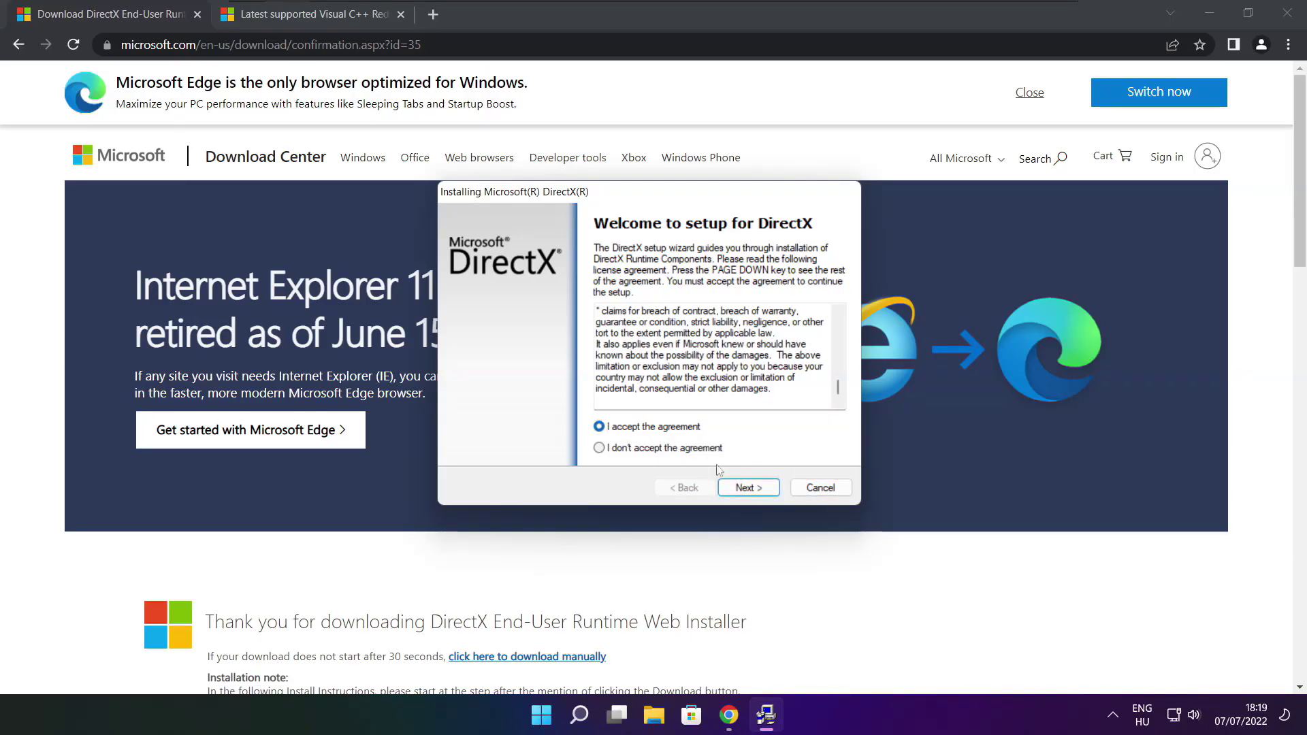
click(749, 488)
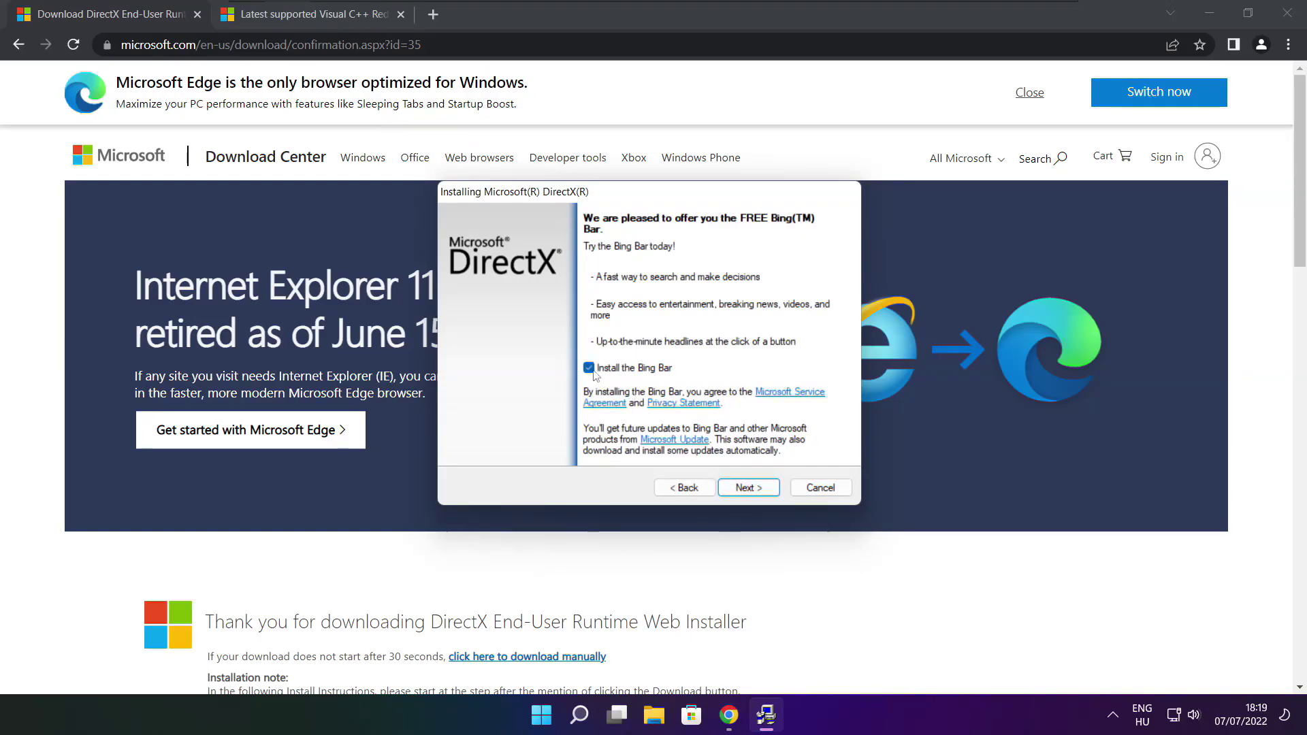
click(759, 491)
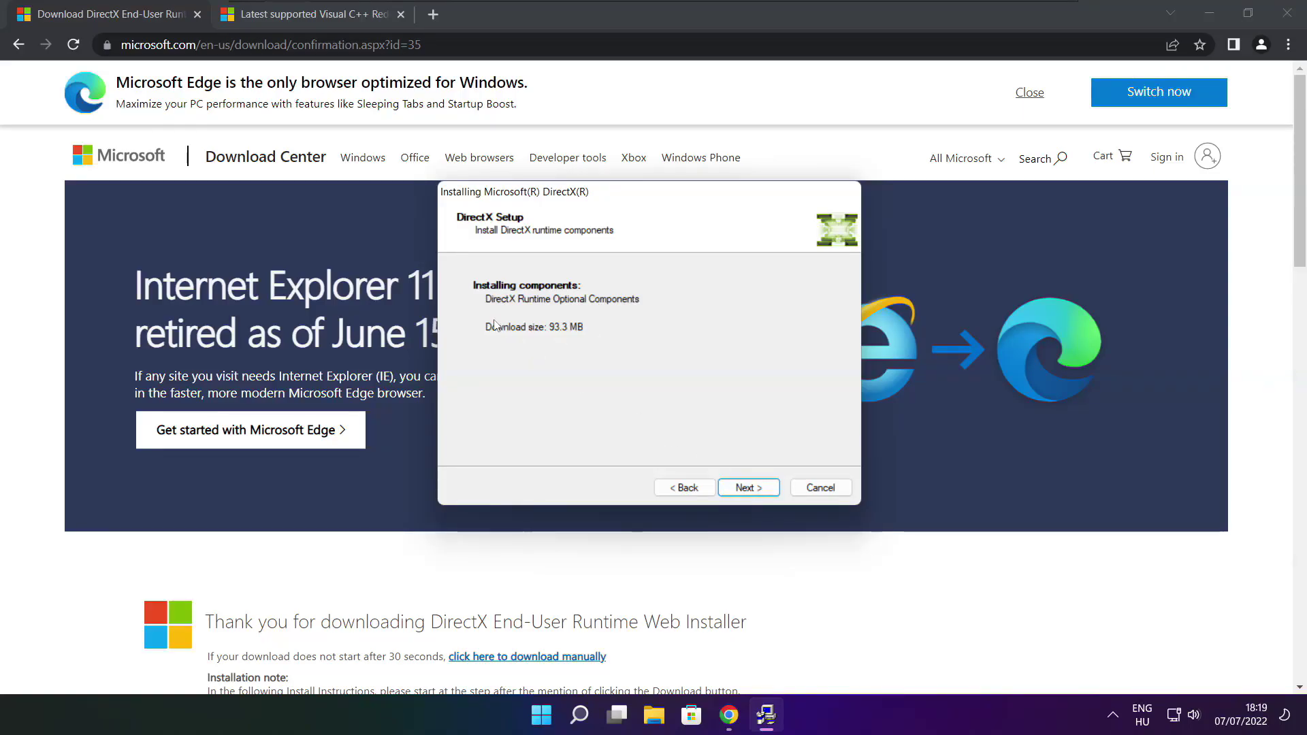
click(754, 490)
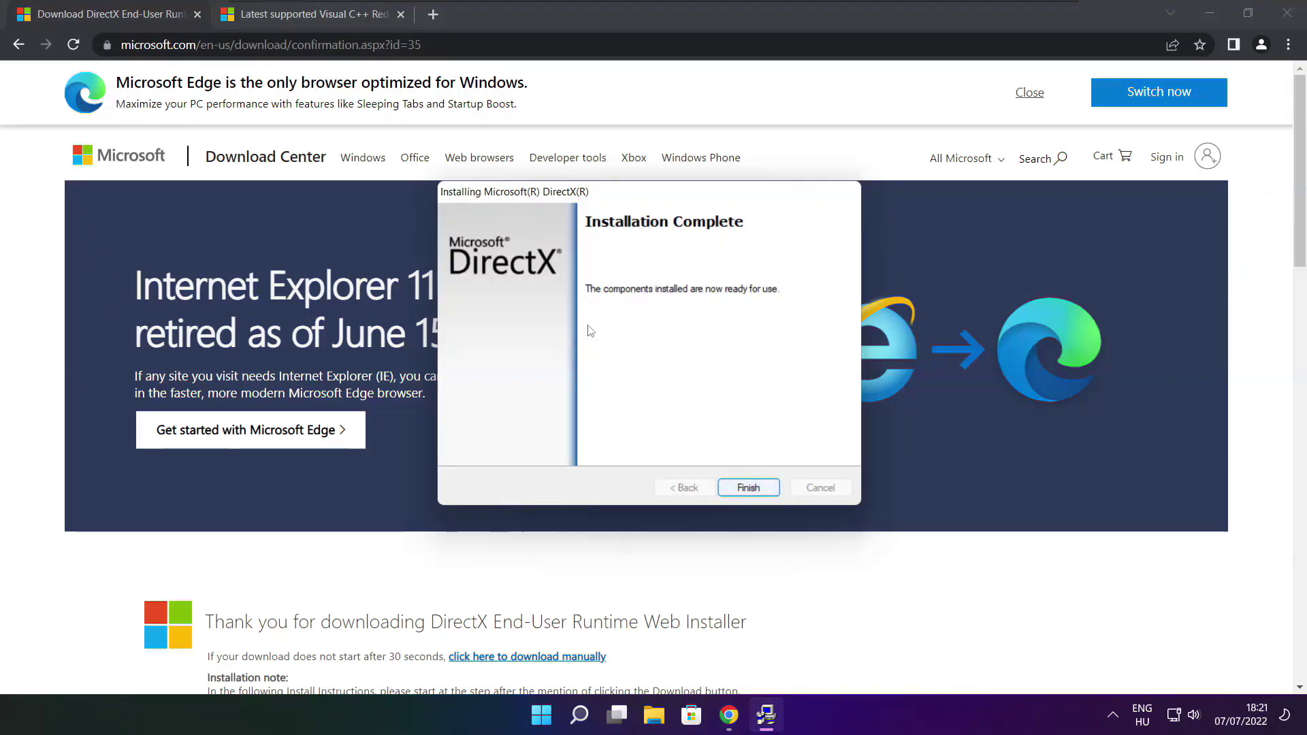
Finish DirectX Setup and close the DirectX download tab
click(747, 489)
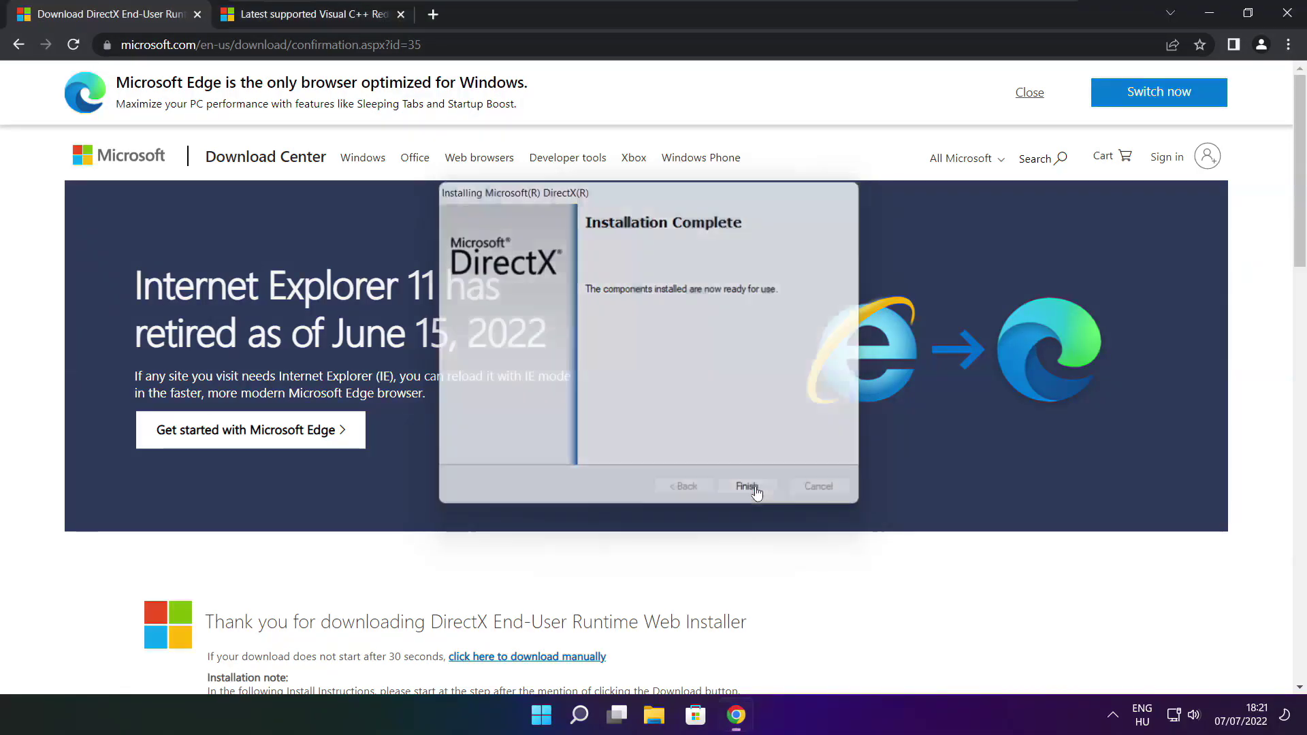
click(197, 14)
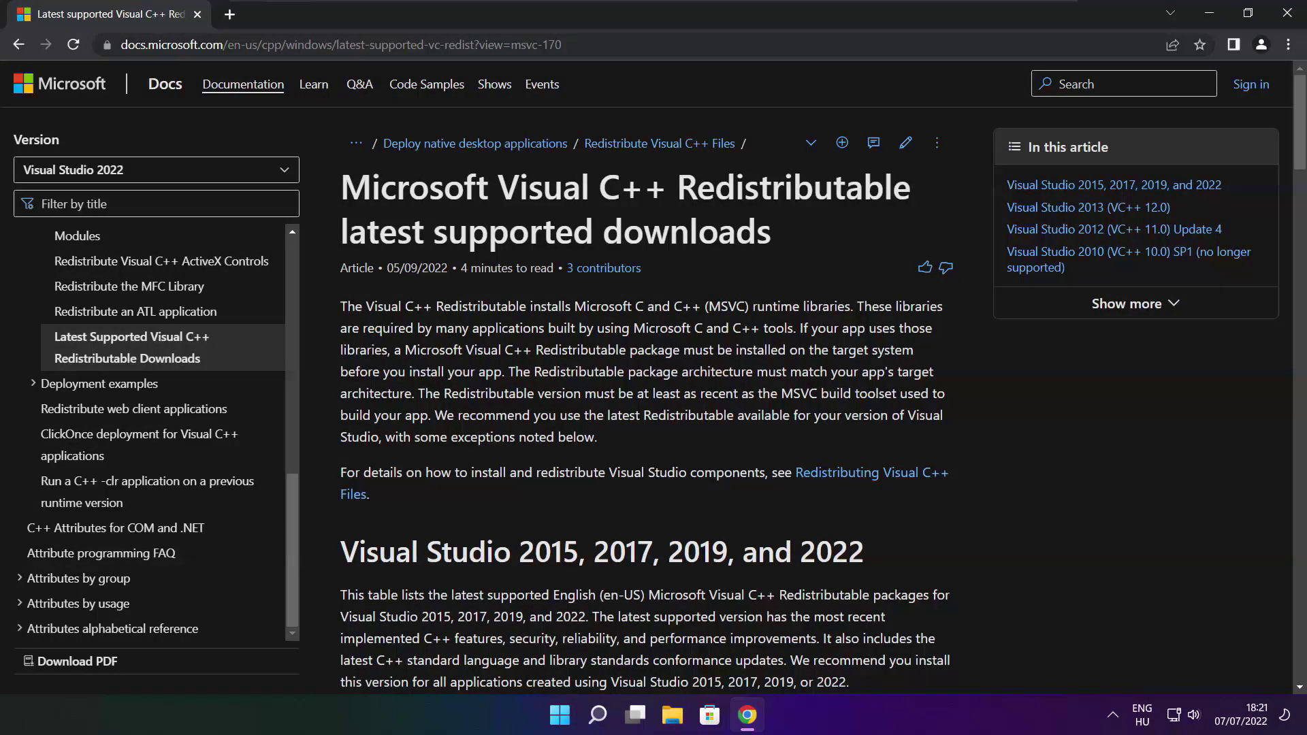
key(ctrl+l)
key(End)
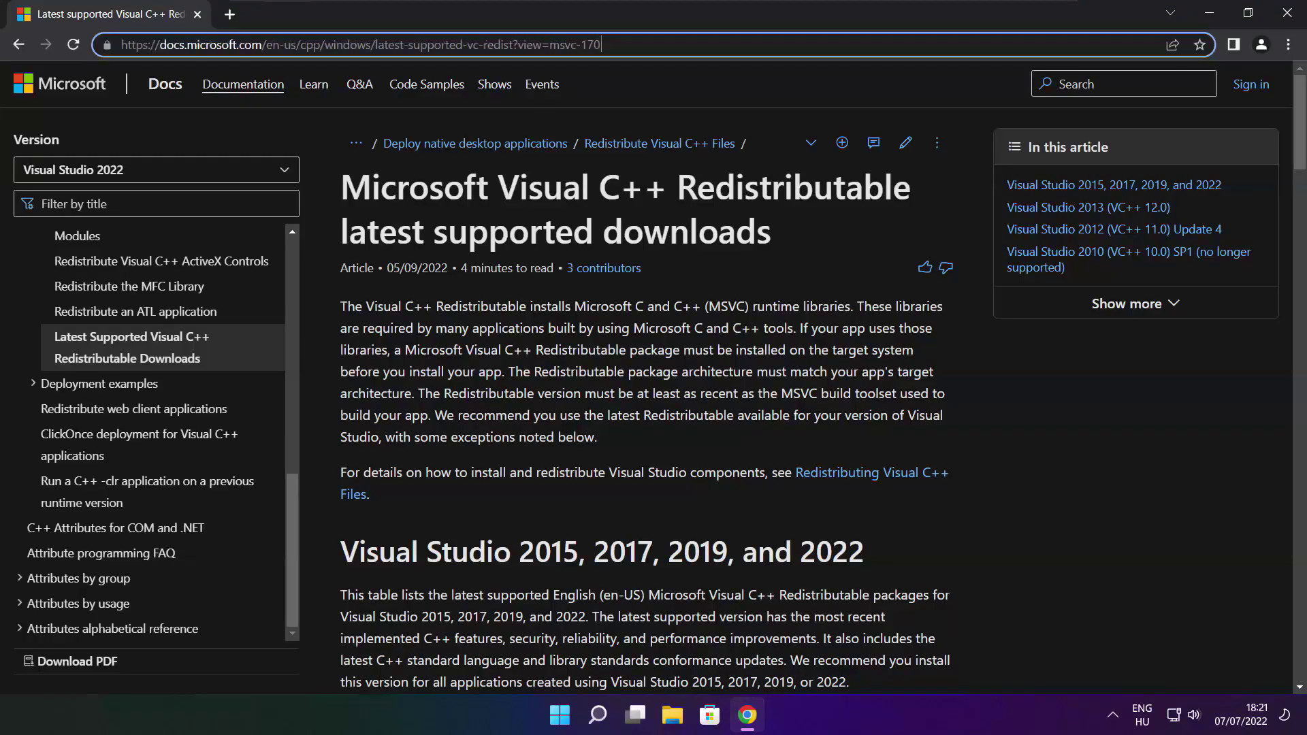
click(648, 82)
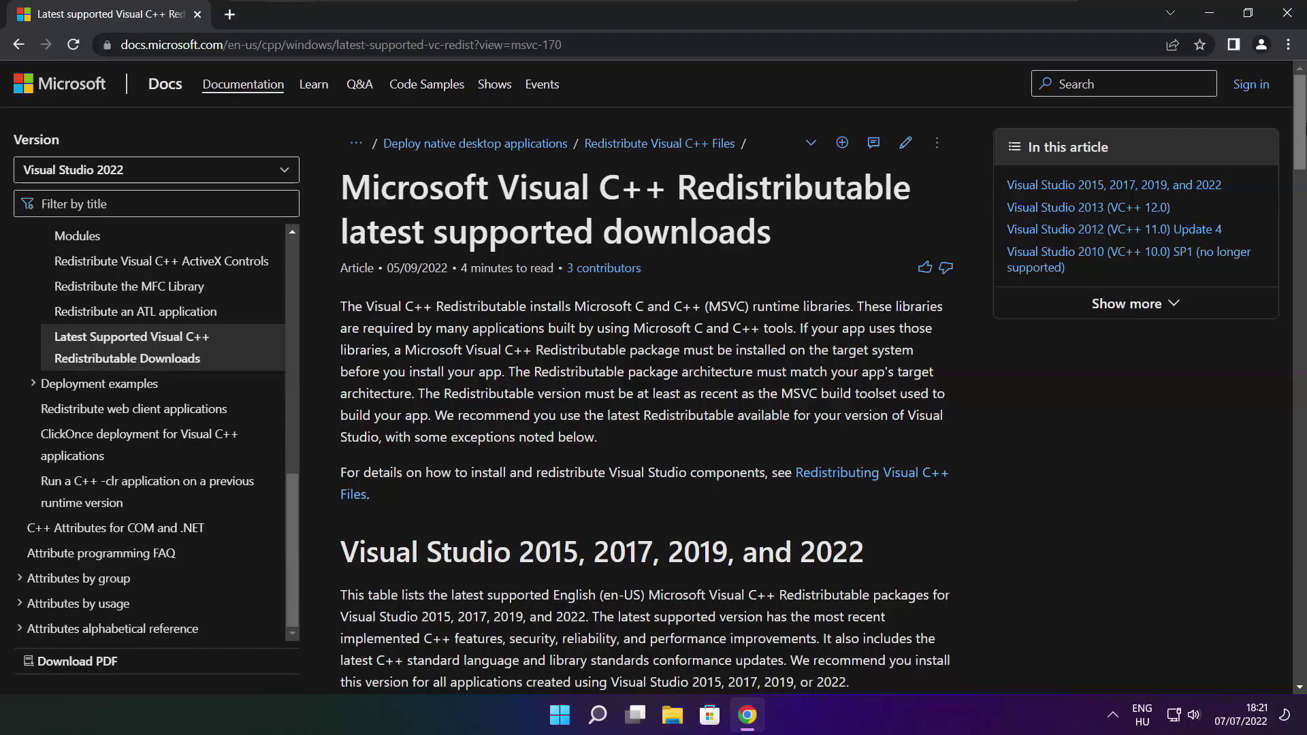
Download the ARM64, x86 and x64 Visual C++ 2015–2022 redistributables from the table
scroll(1301, 134, down, 1)
scroll(1300, 134, down, 6)
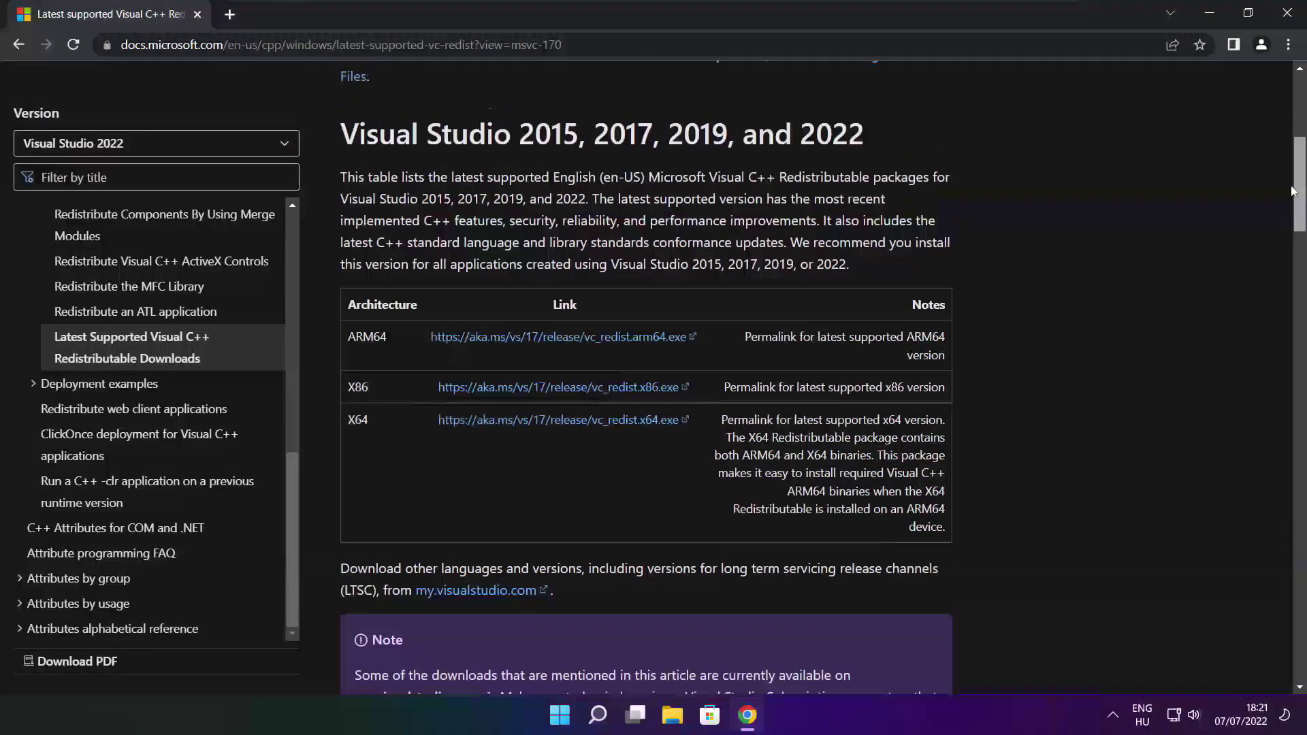
drag(346, 337, 878, 469)
click(878, 468)
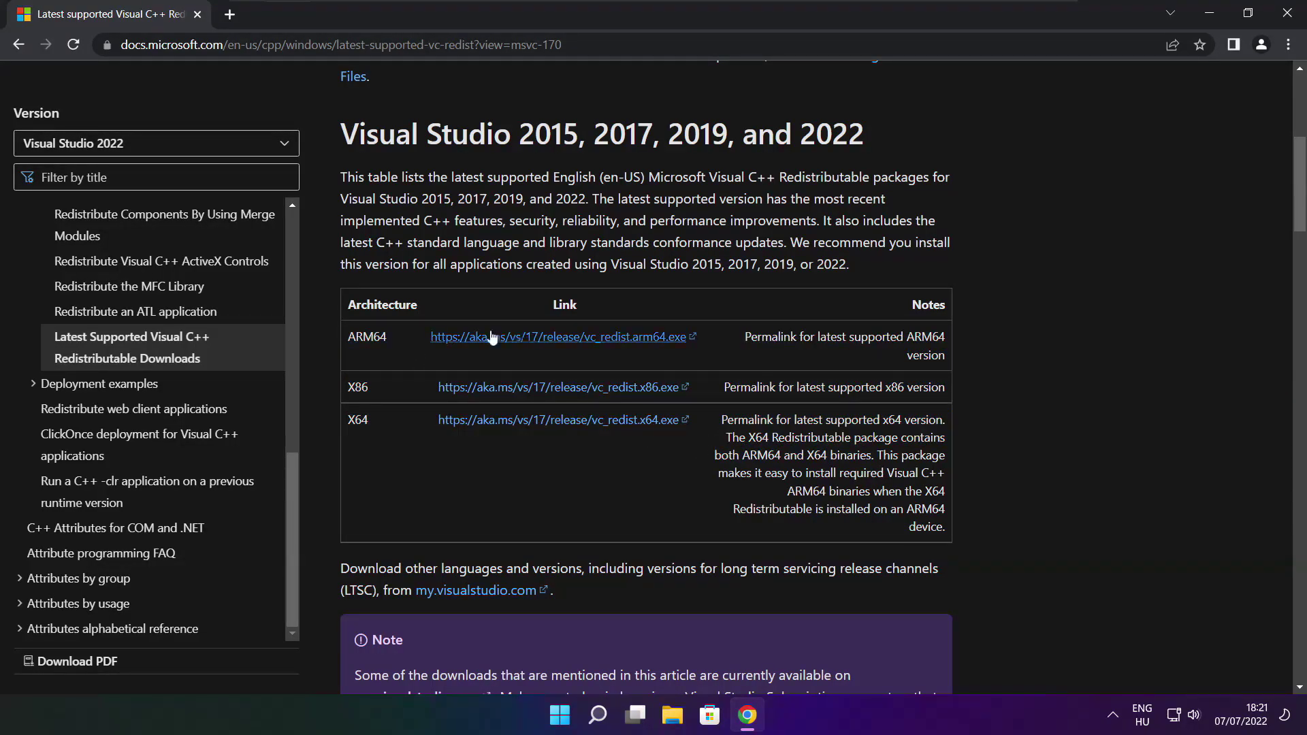
click(543, 337)
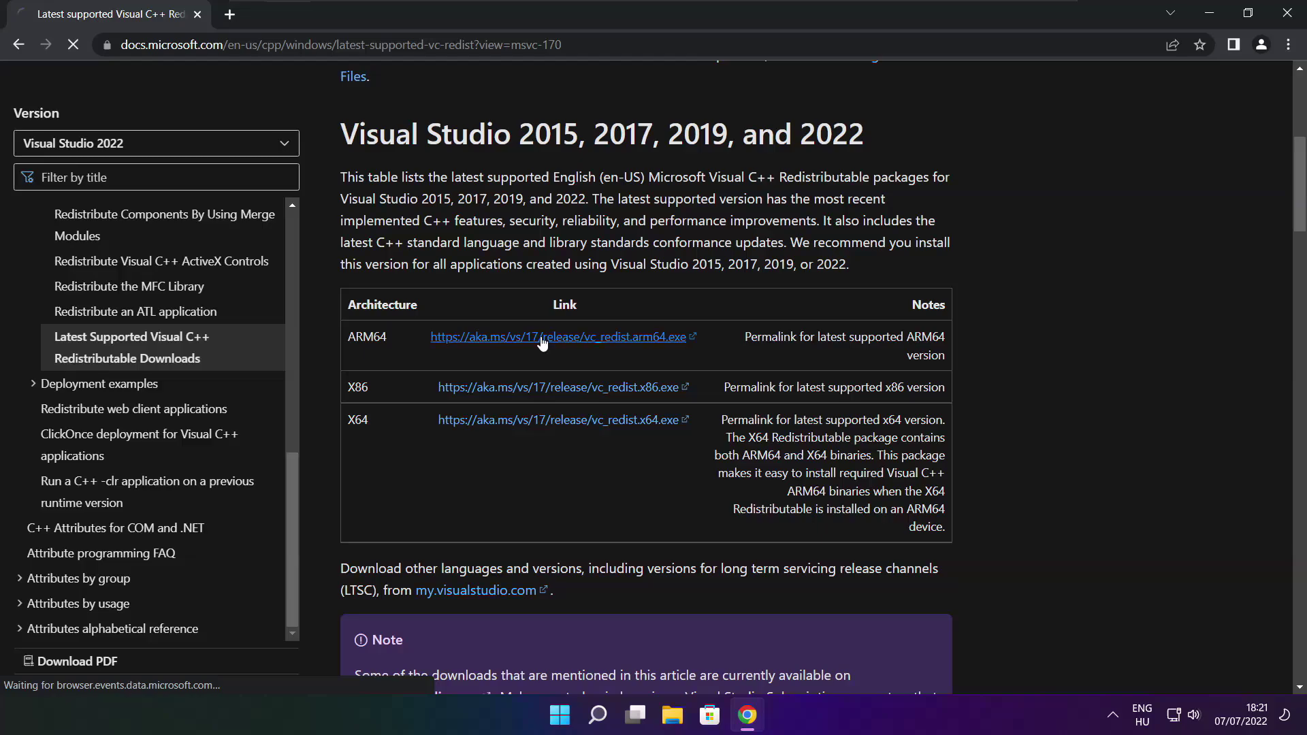
click(540, 388)
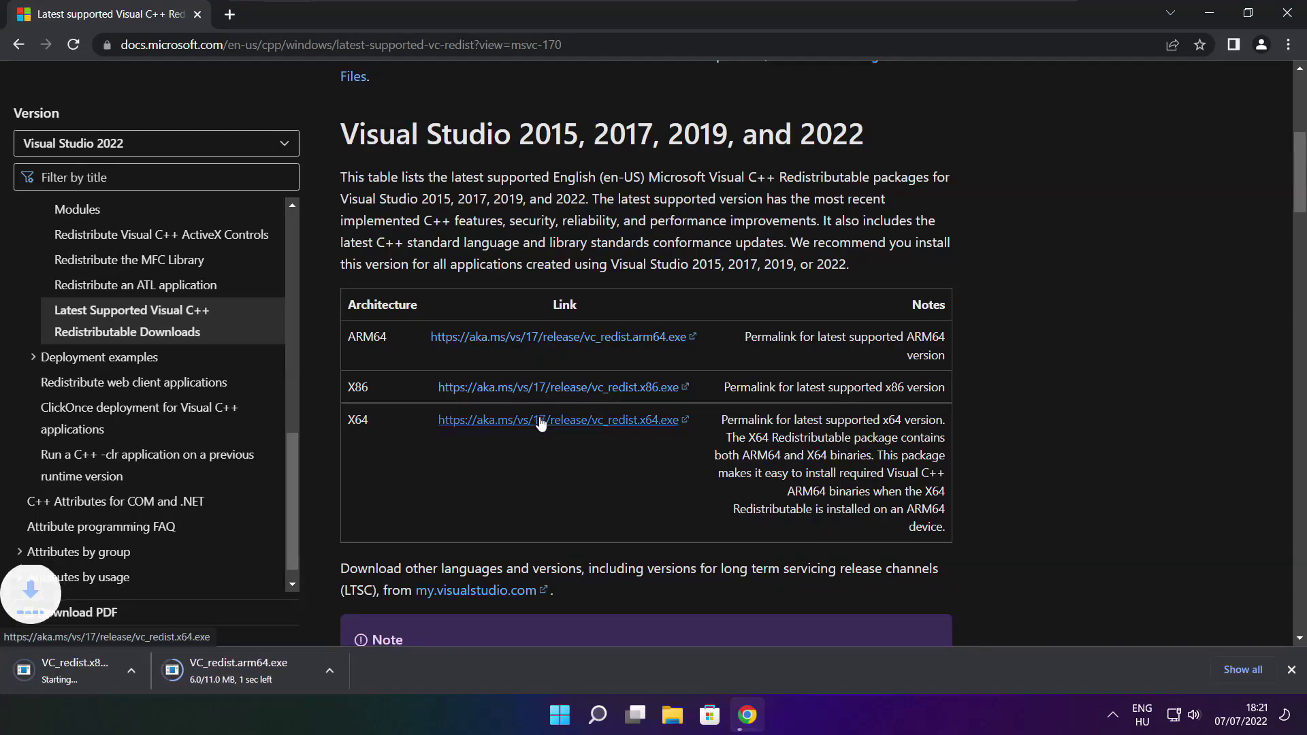
click(538, 421)
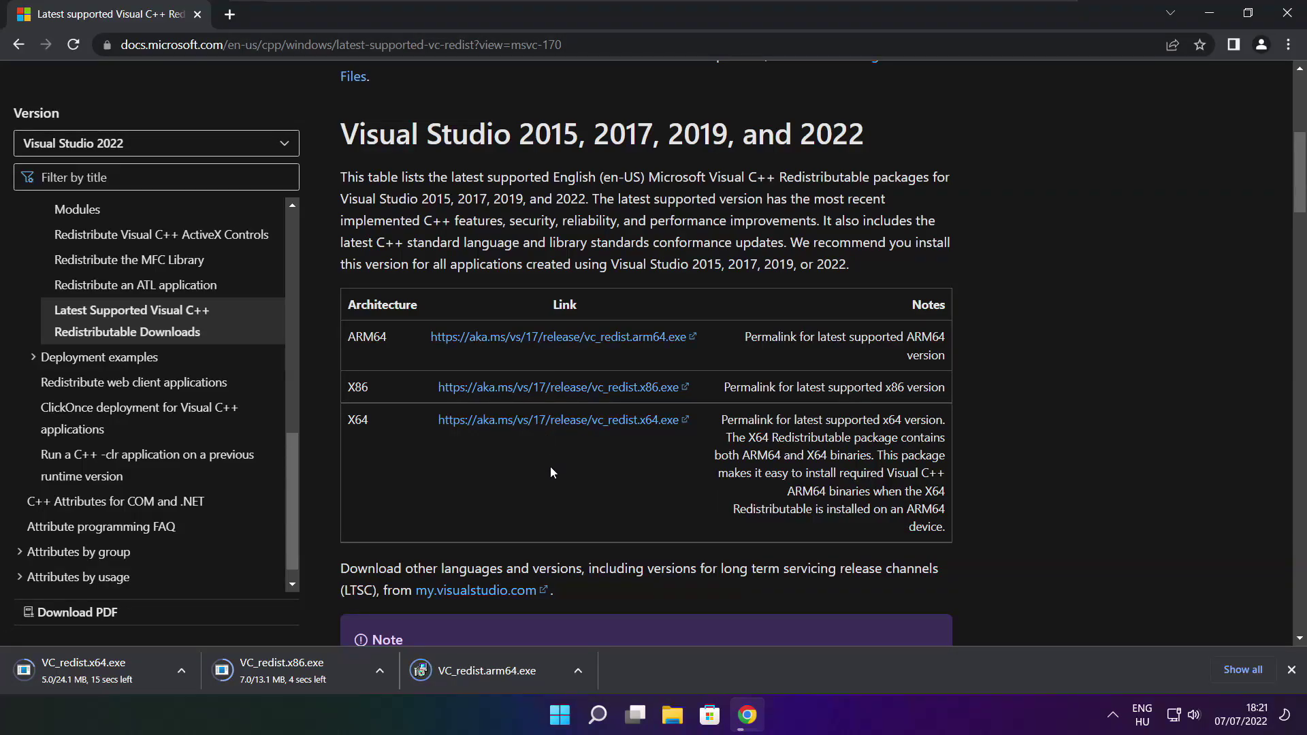
click(498, 674)
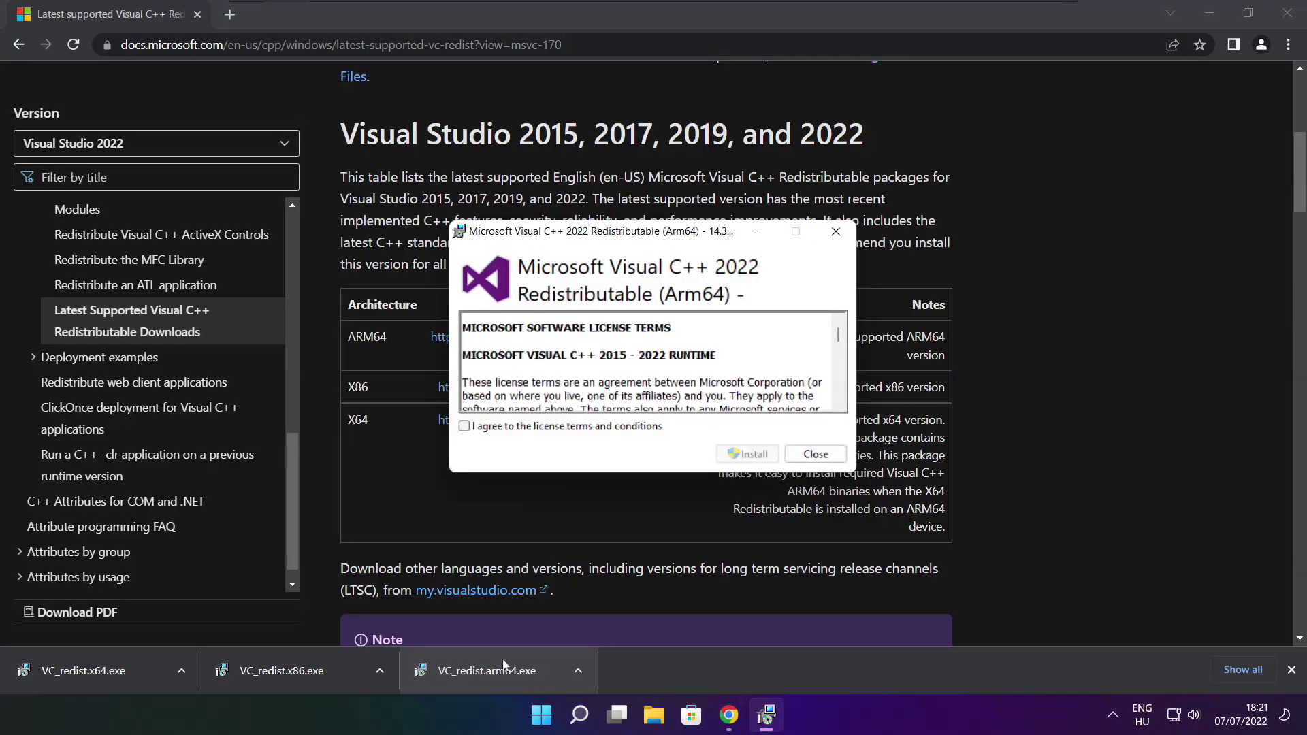
drag(837, 338, 838, 399)
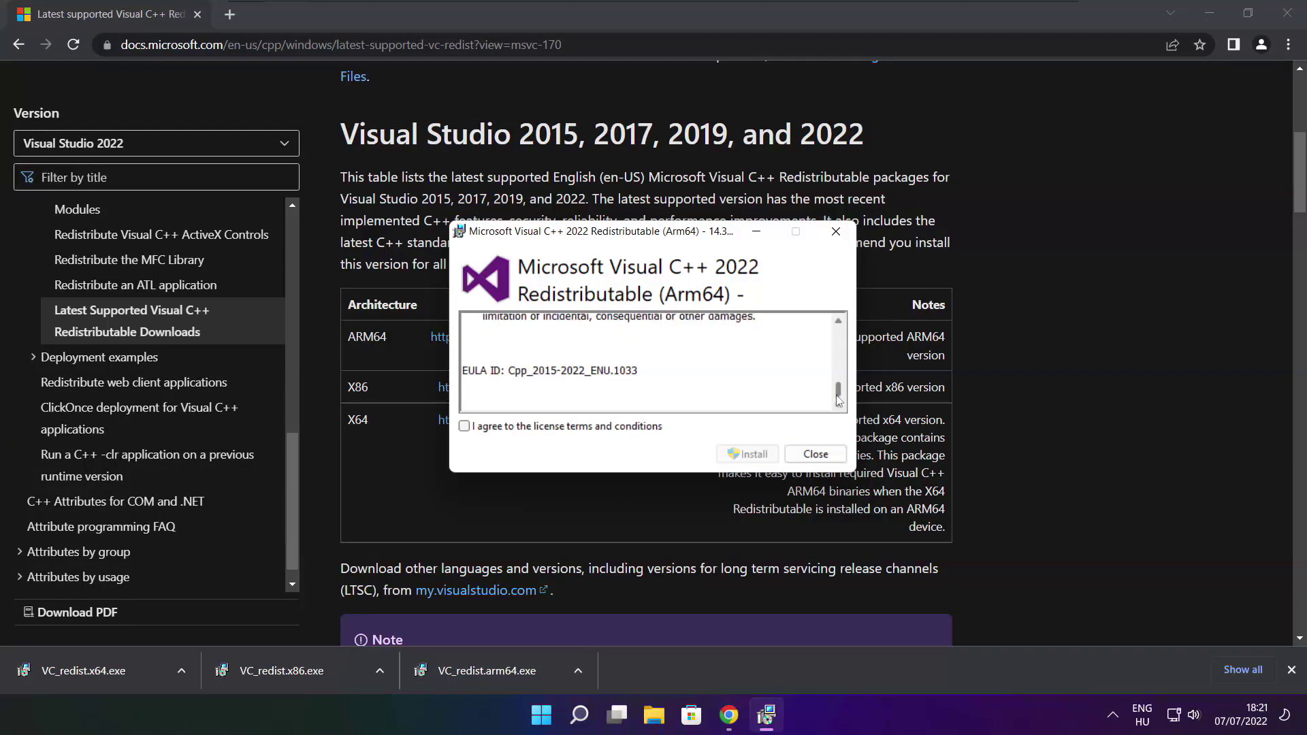
click(463, 427)
click(745, 454)
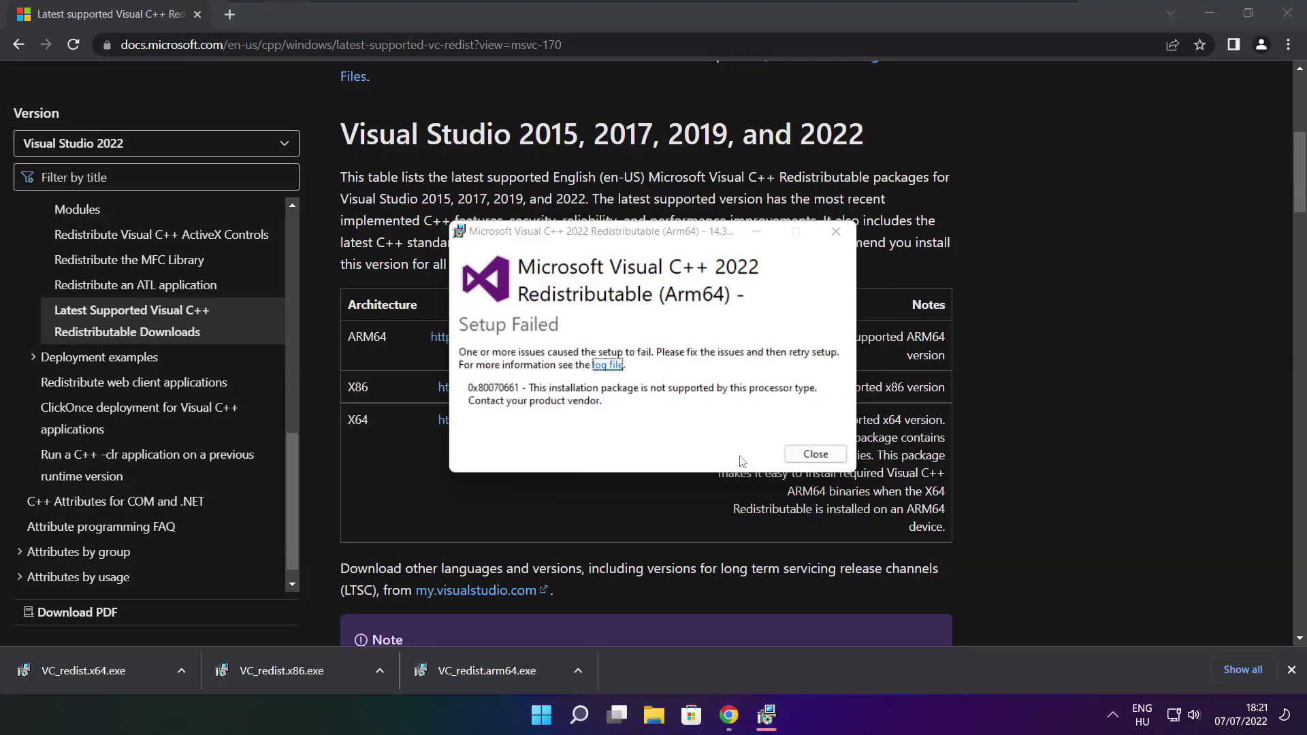
click(801, 457)
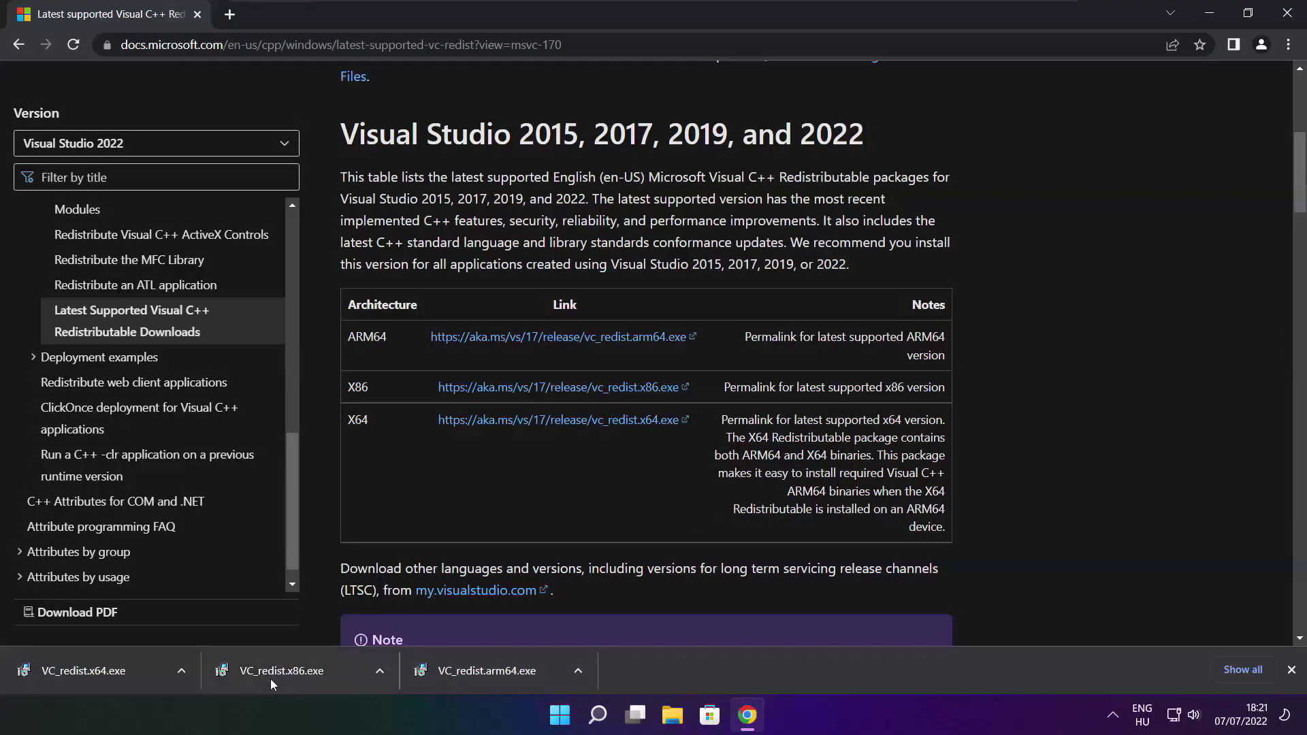
Run VC_redist.x86.exe, agree to the licence, install 14.32.31332, and close the setup
click(308, 670)
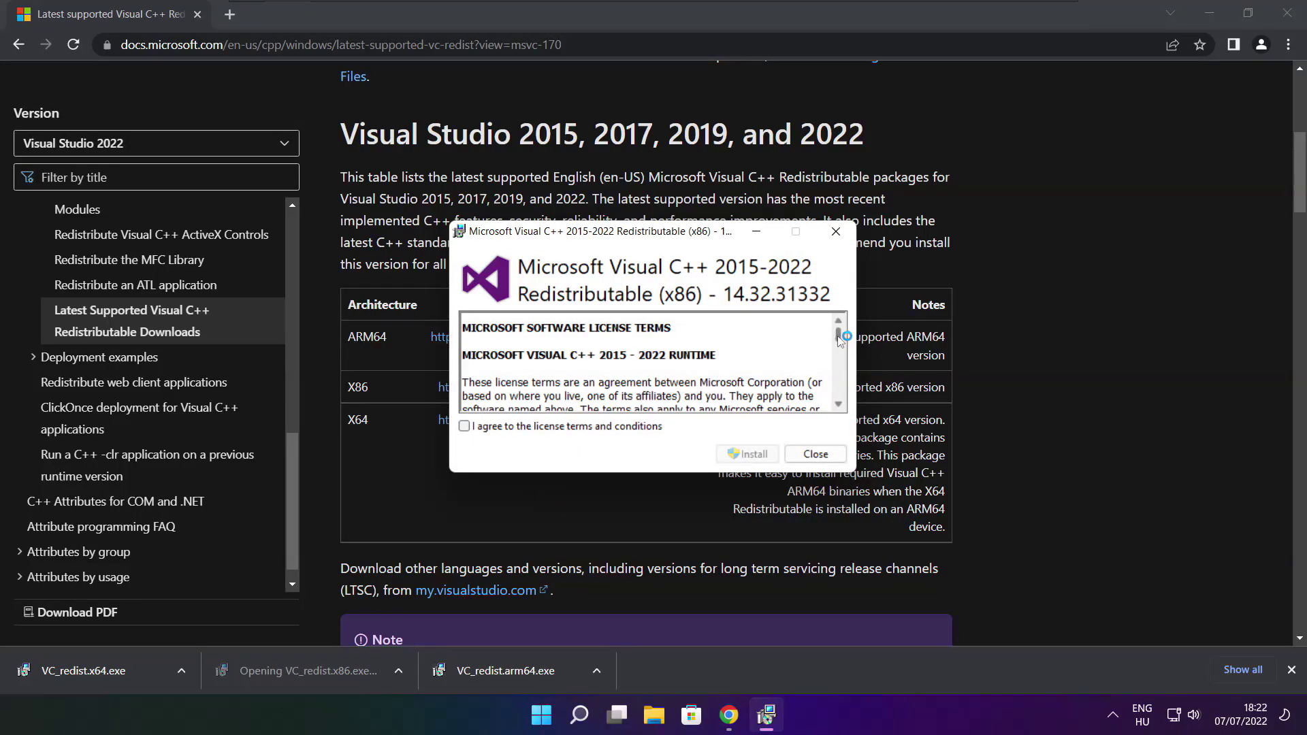
drag(839, 337, 839, 398)
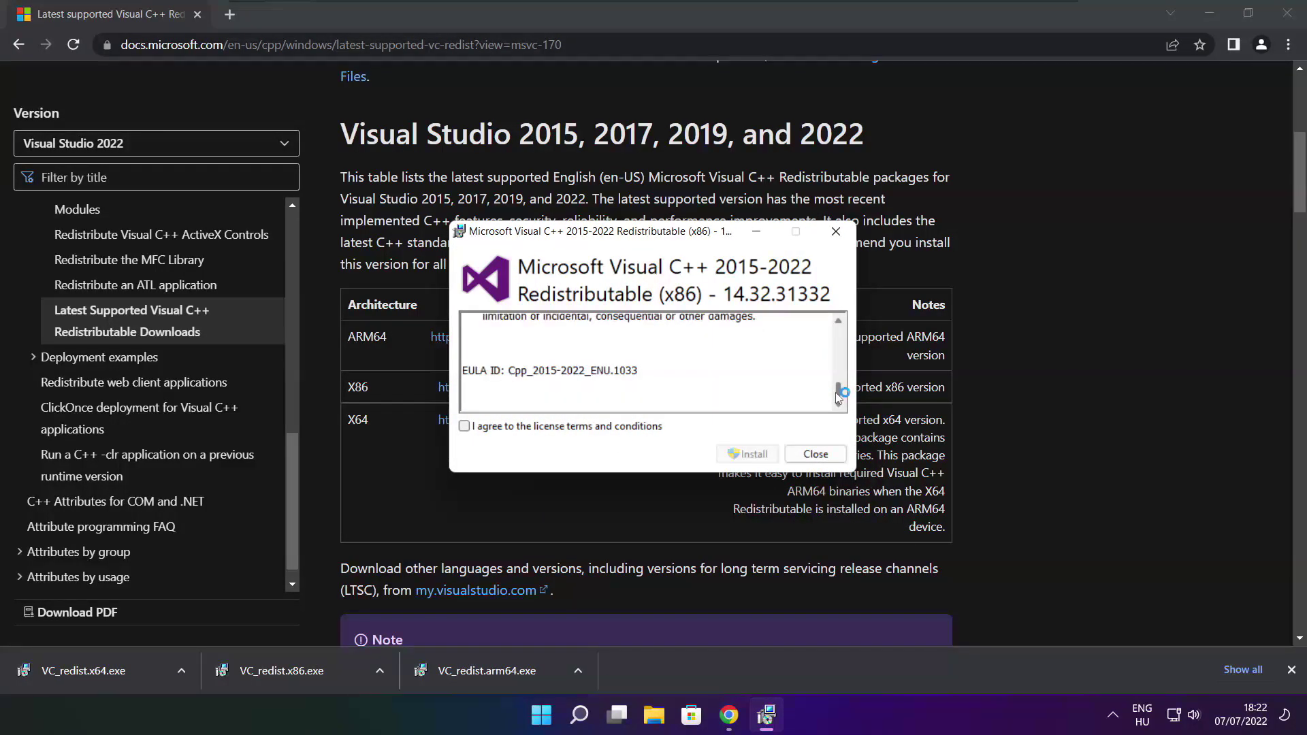
click(464, 427)
click(747, 454)
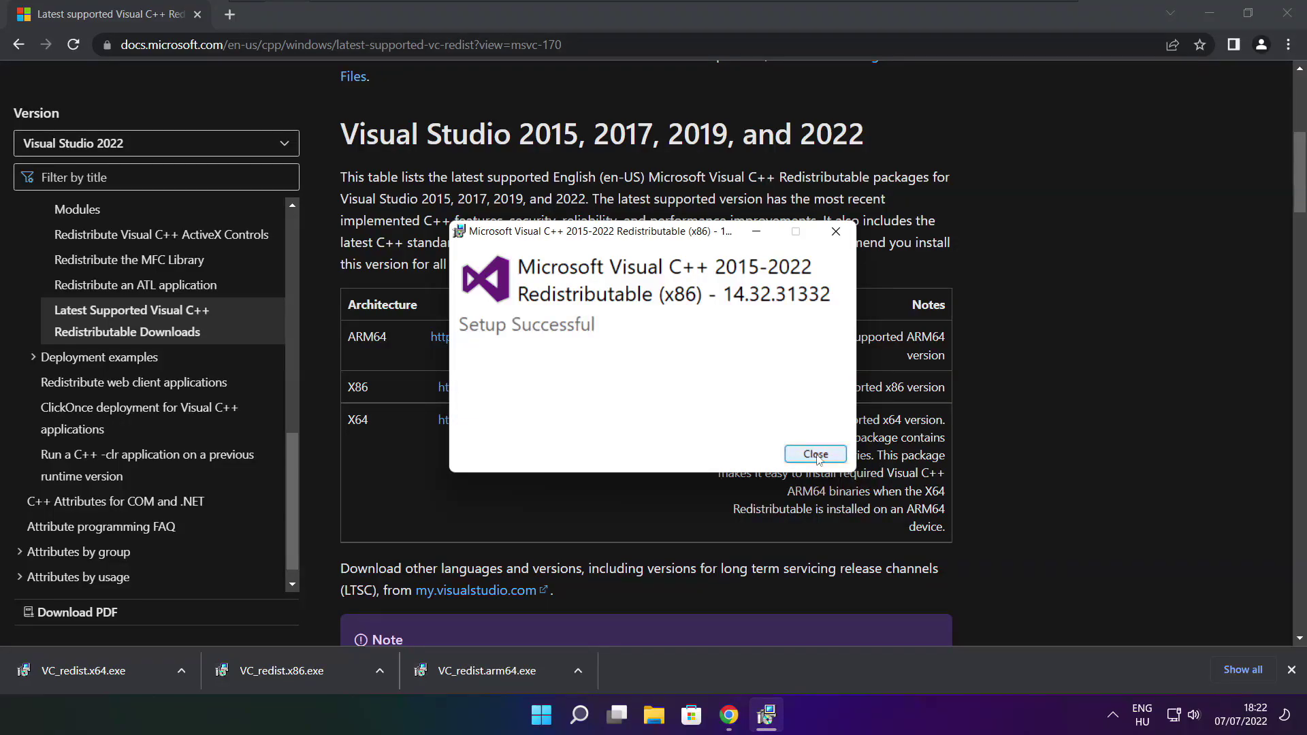
click(815, 454)
Run VC_redist.x64.exe, install it past the licence, and close the finished setup
click(101, 672)
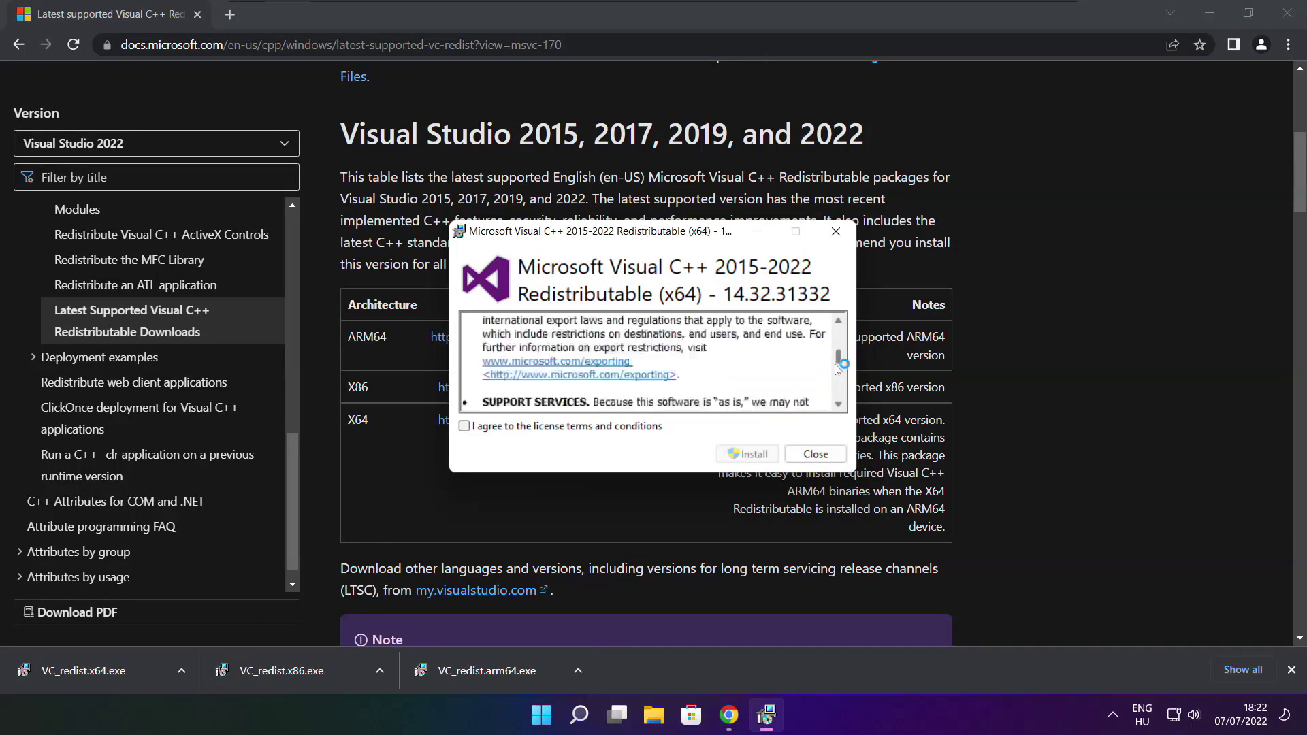
drag(837, 367, 834, 406)
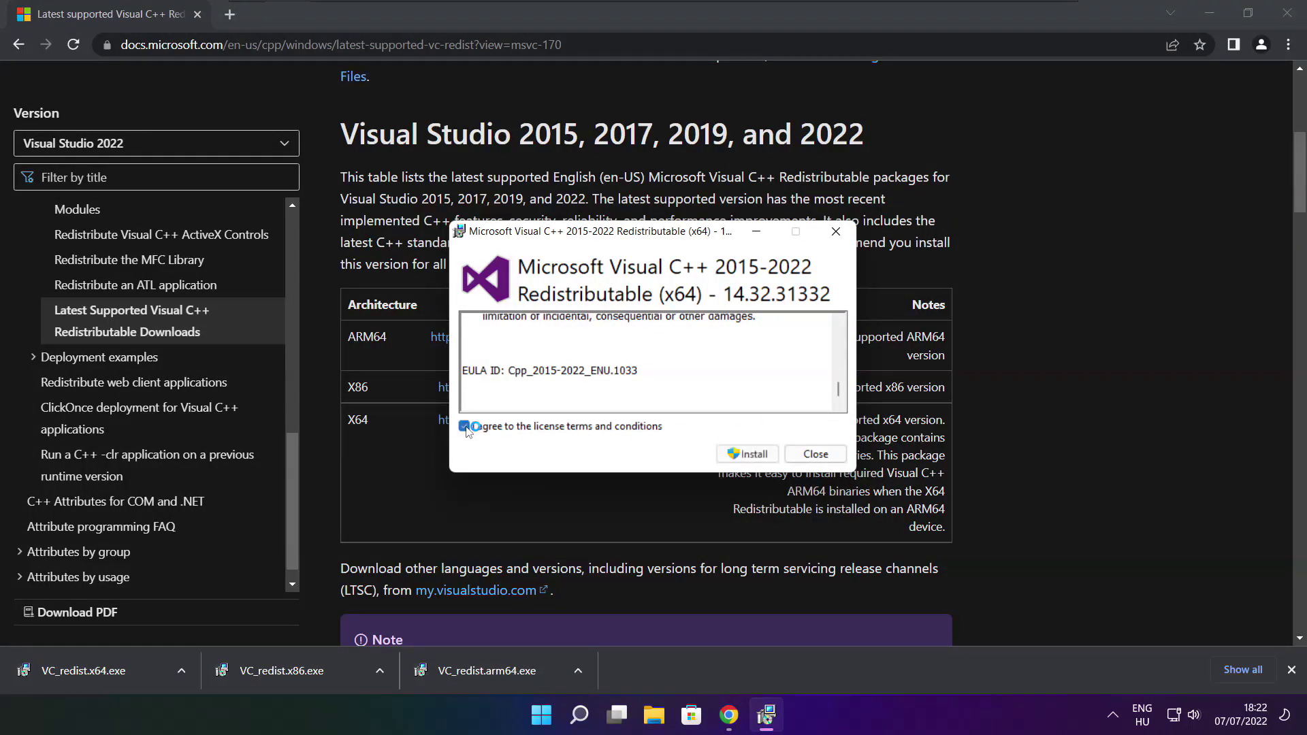
click(751, 454)
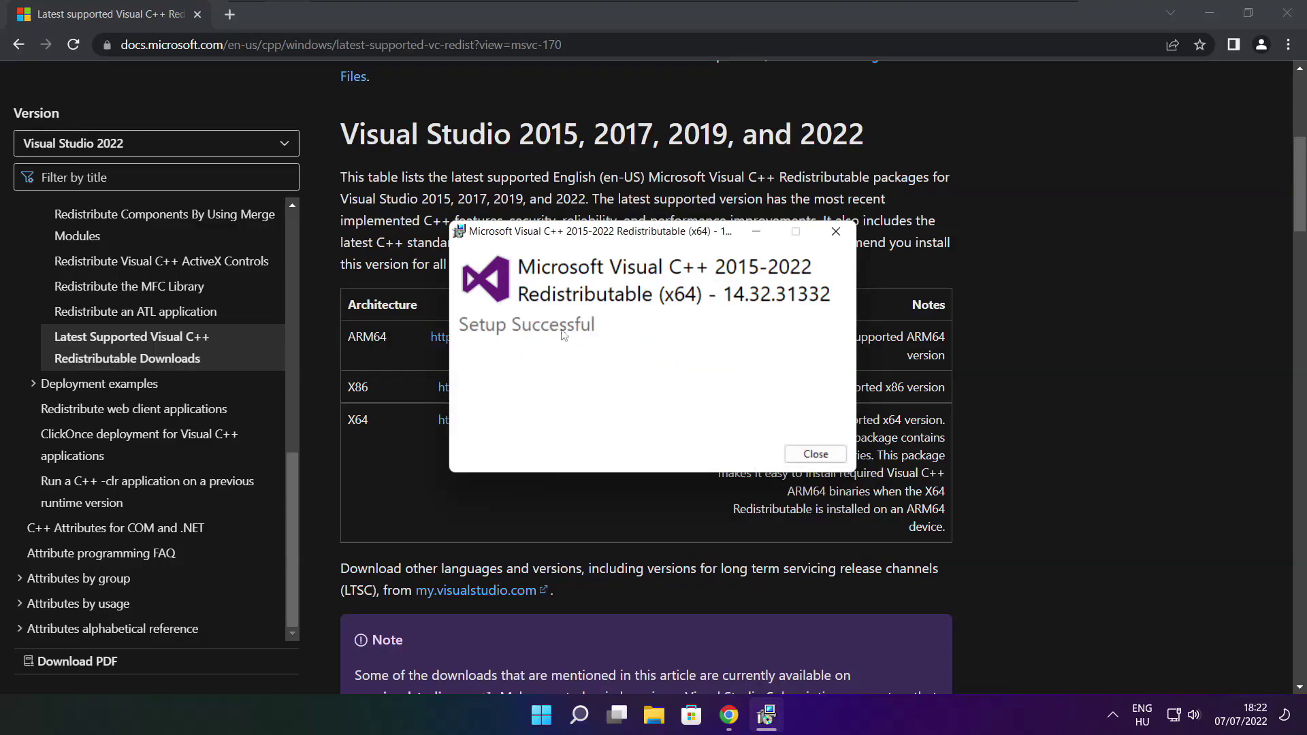
click(815, 455)
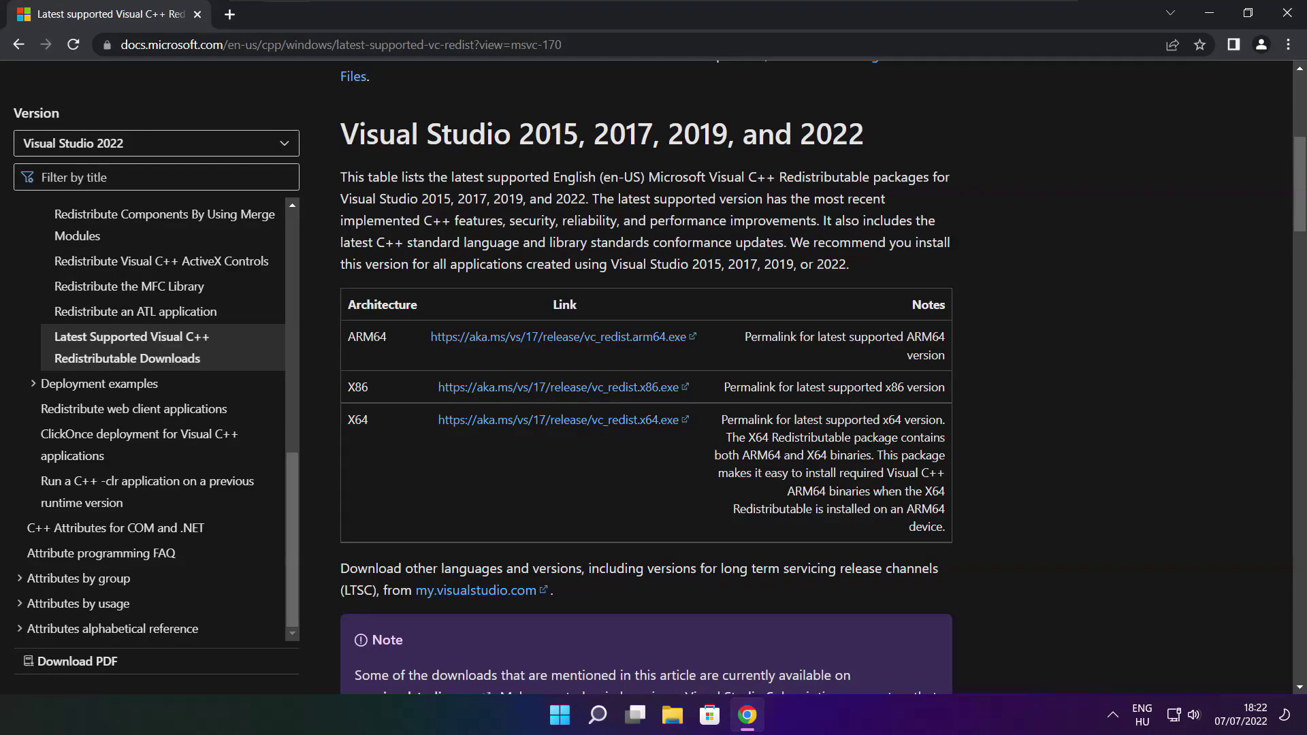
Close Chrome and bring up the Start menu's power options showing Restart
click(1288, 17)
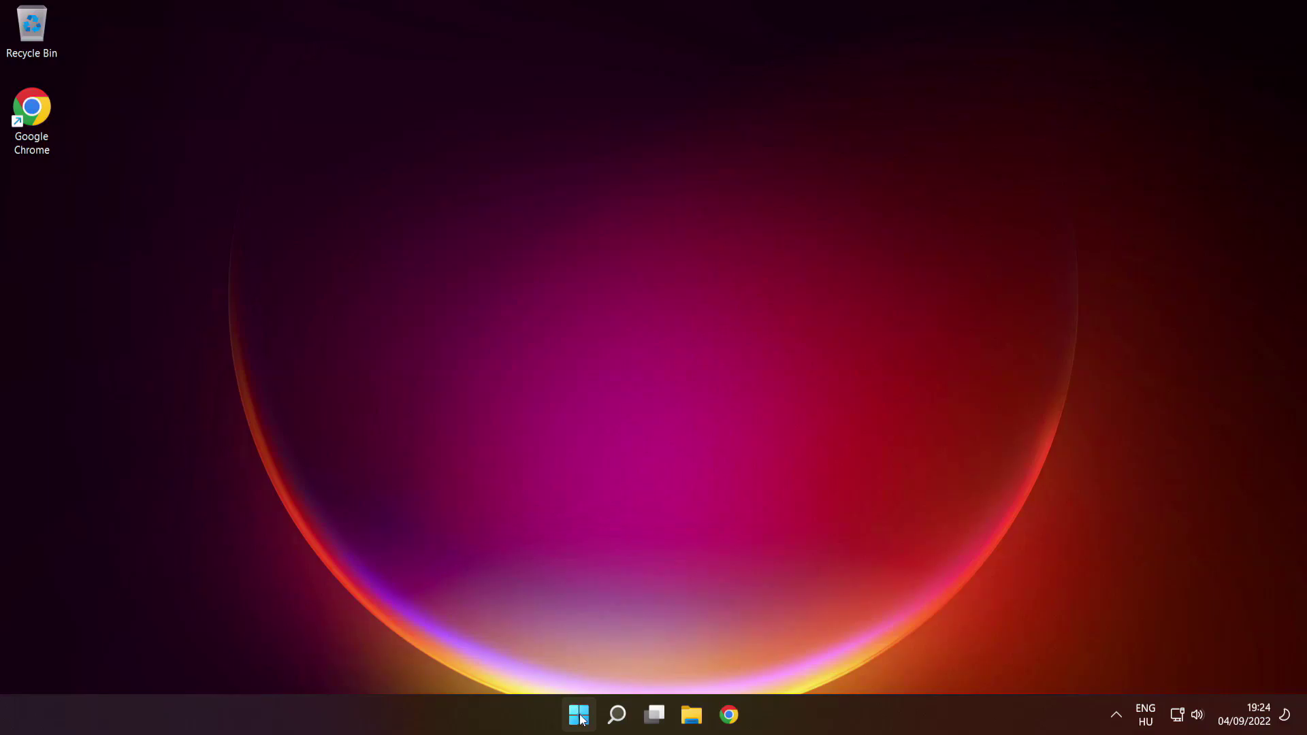
click(580, 716)
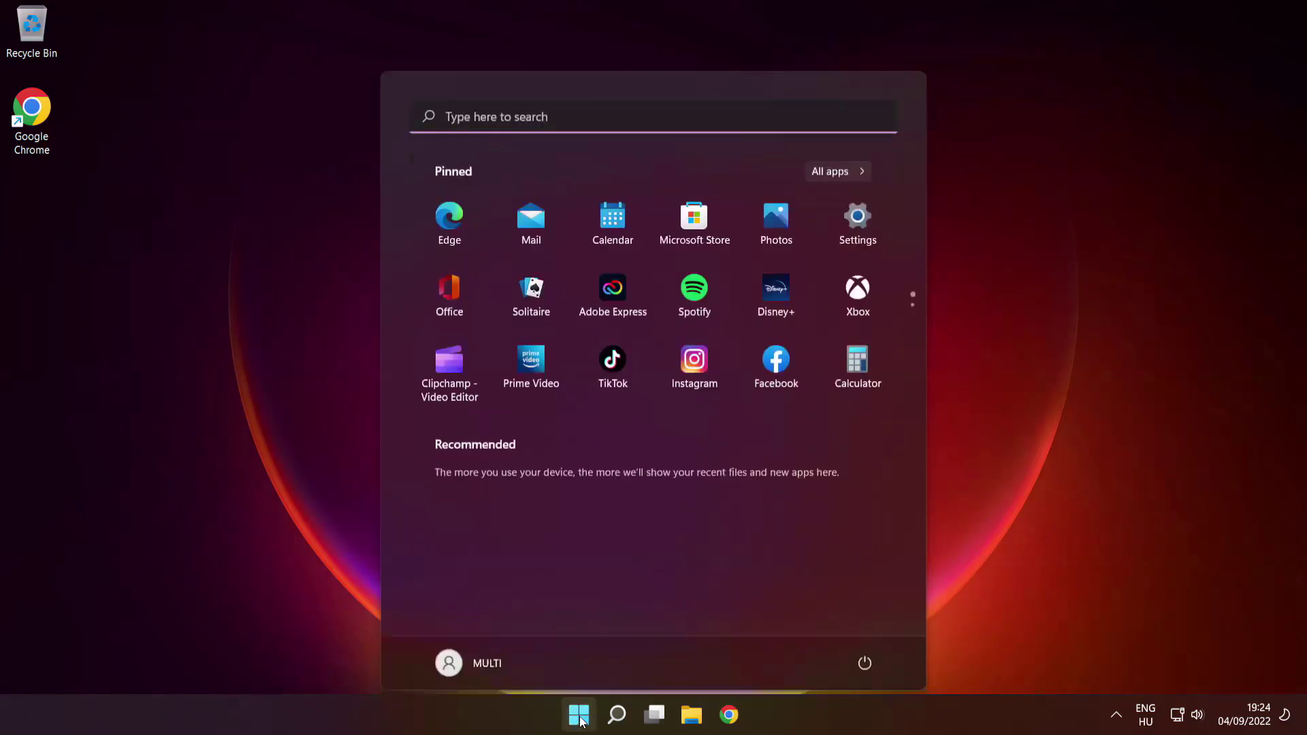
click(864, 656)
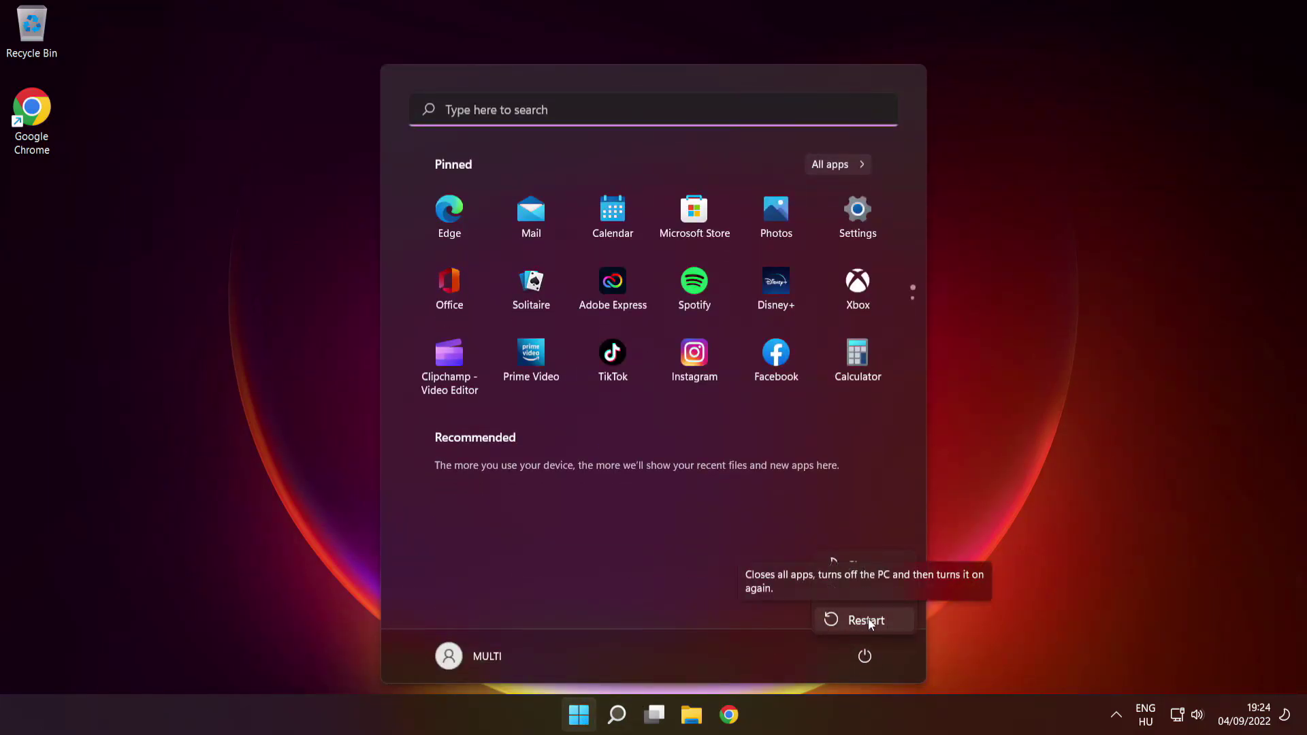